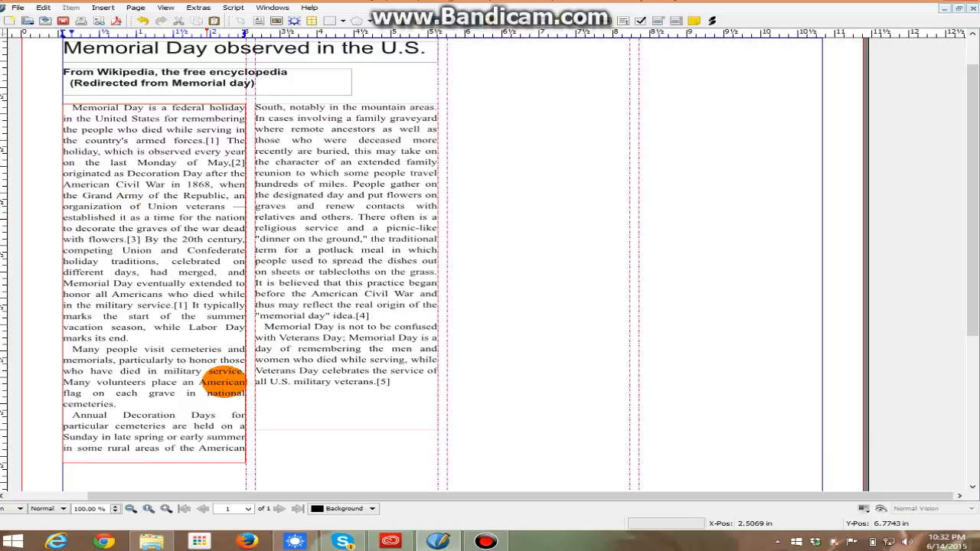
Shorten the article's two column text frames so that their bottom edges line up
click(556, 258)
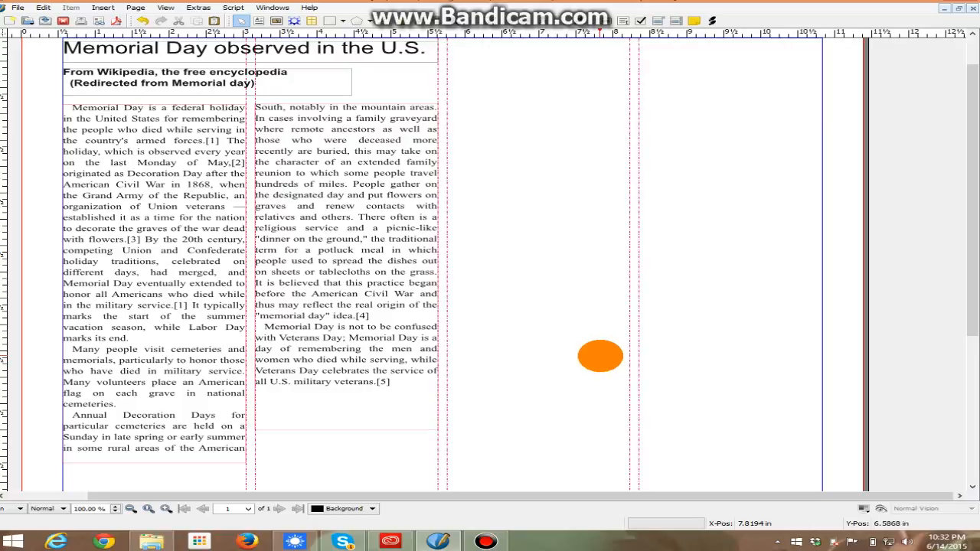
click(173, 376)
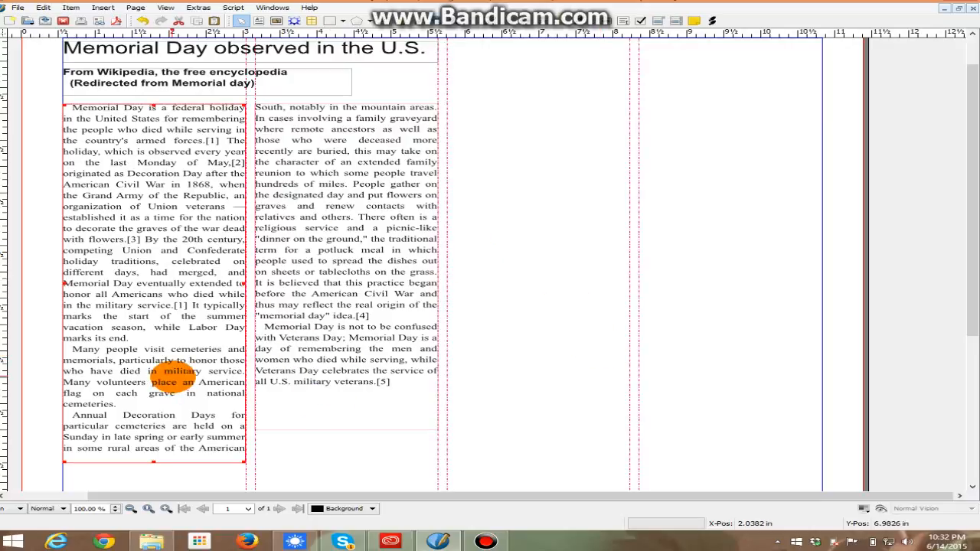
click(336, 367)
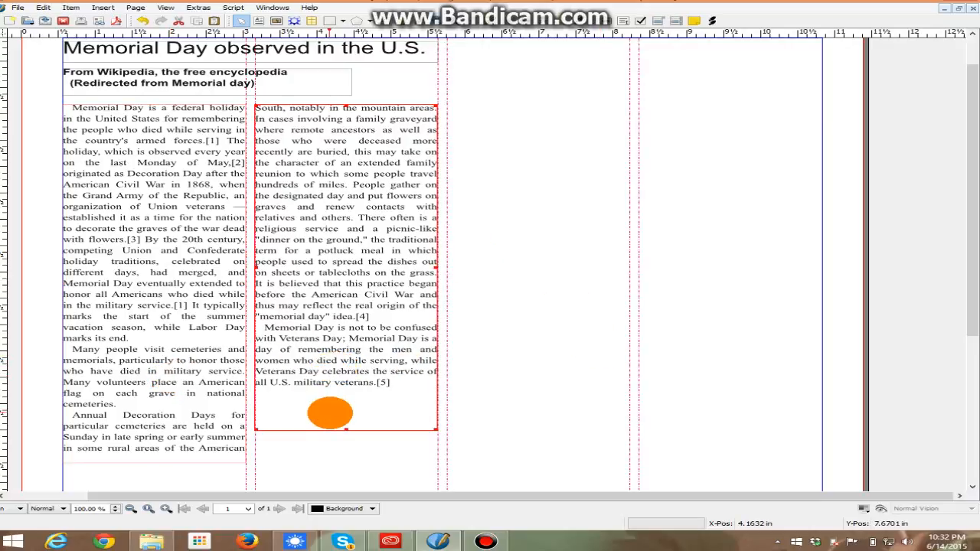
double_click(346, 427)
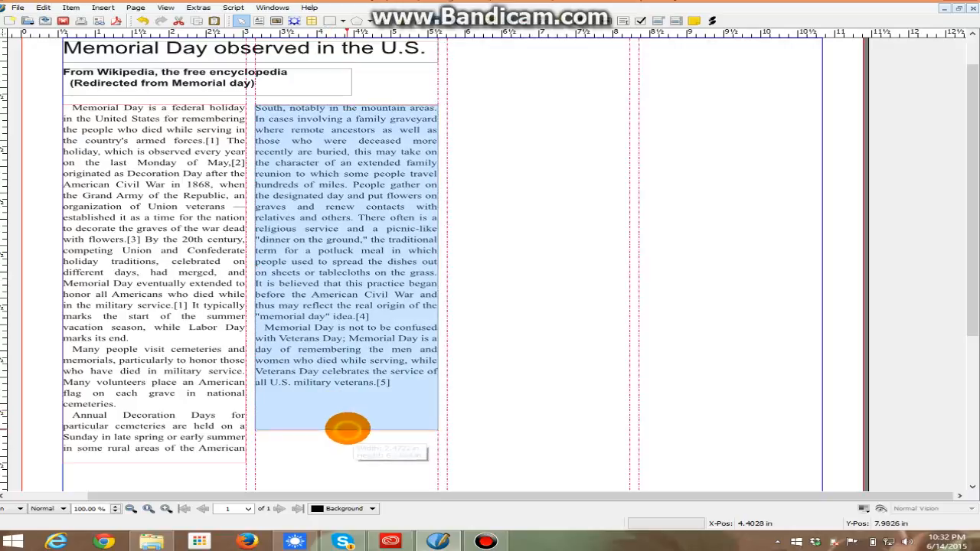
click(230, 417)
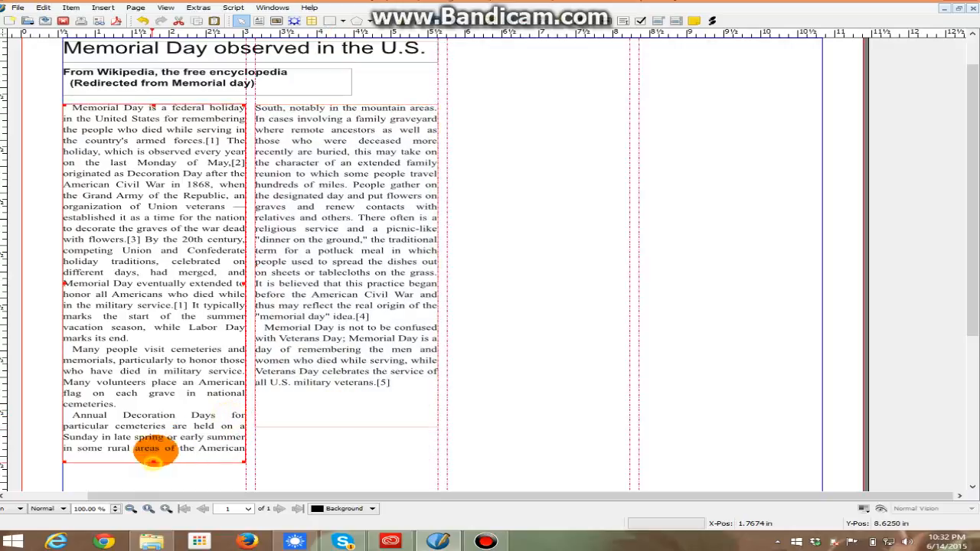
drag(153, 459, 161, 427)
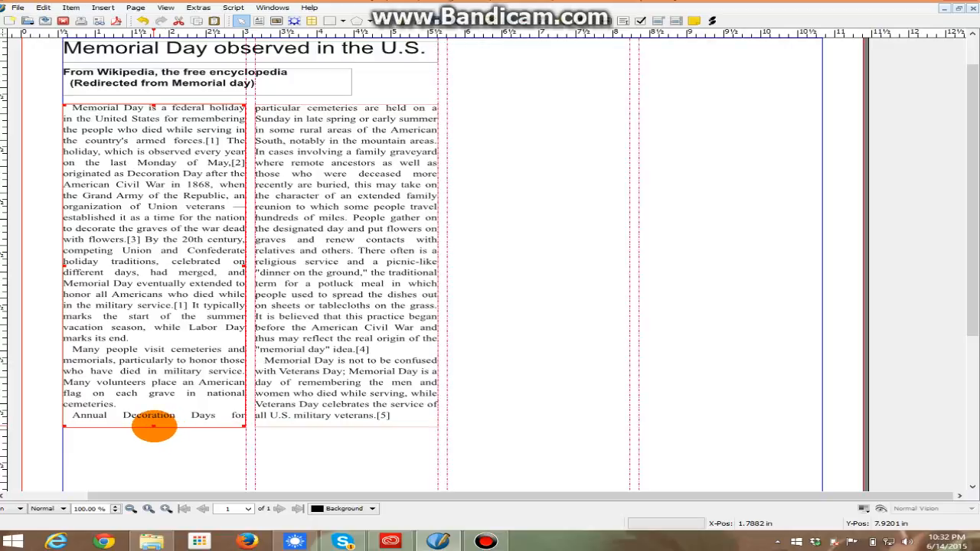
click(574, 236)
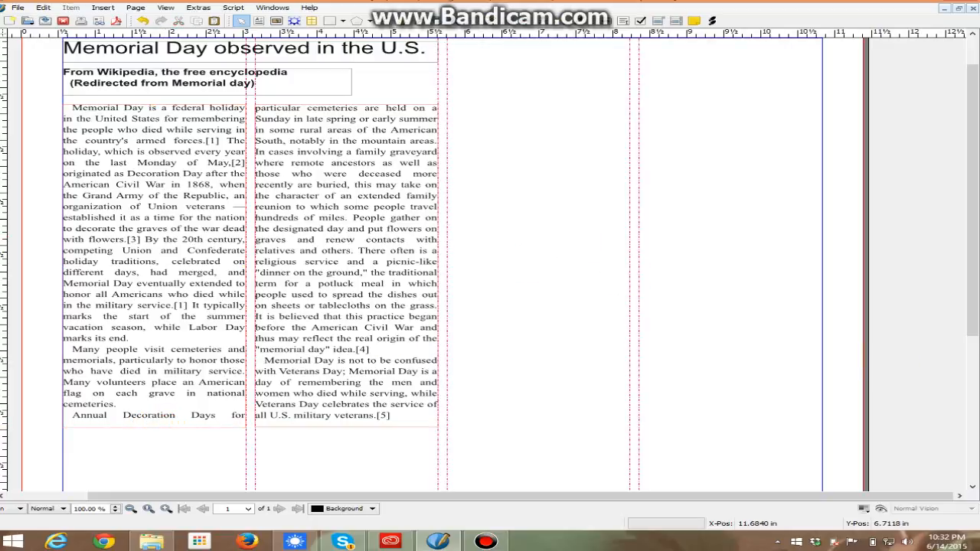
Bring the cemetery headstones photo from the other window onto the page's empty third column and nudge it into place
key(alt+Tab)
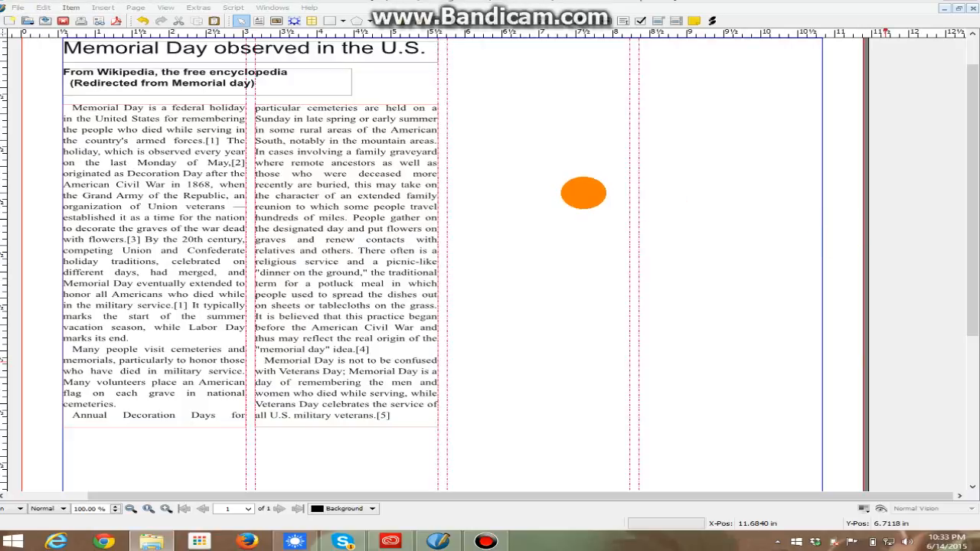
drag(582, 193, 545, 183)
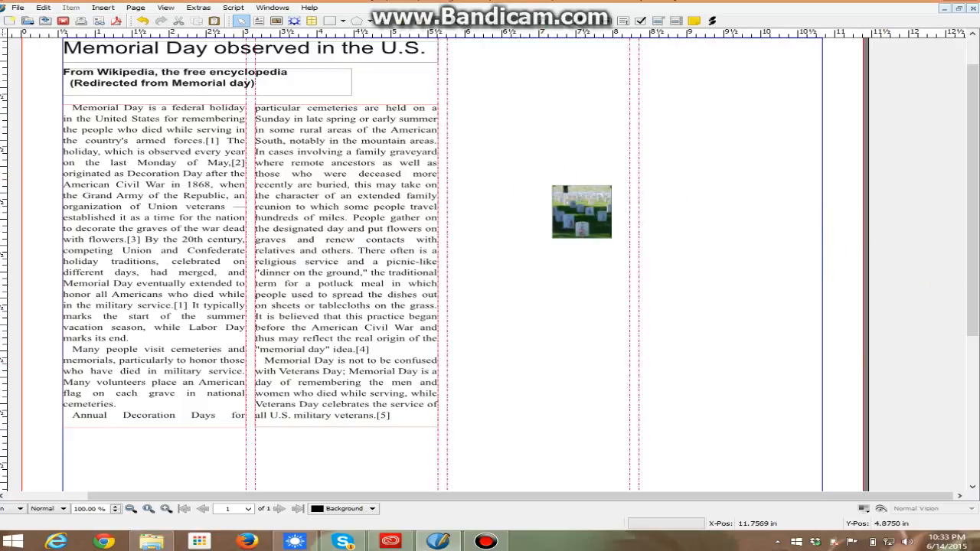
drag(578, 223, 568, 222)
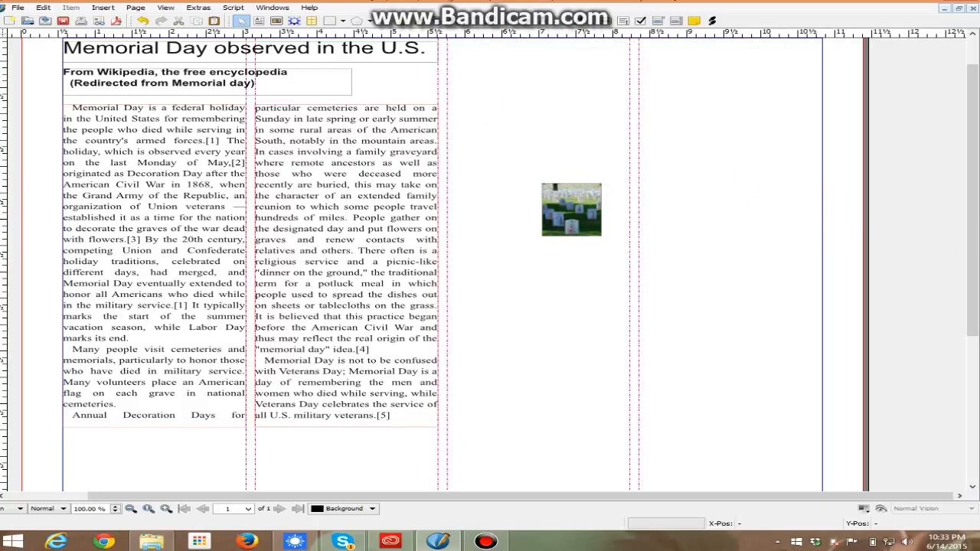
click(233, 8)
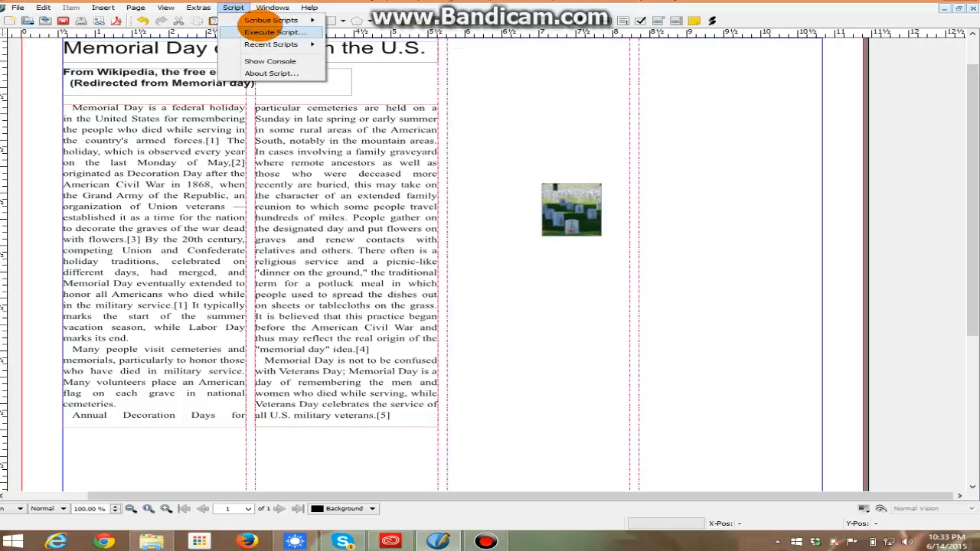
mouse_move(260, 20)
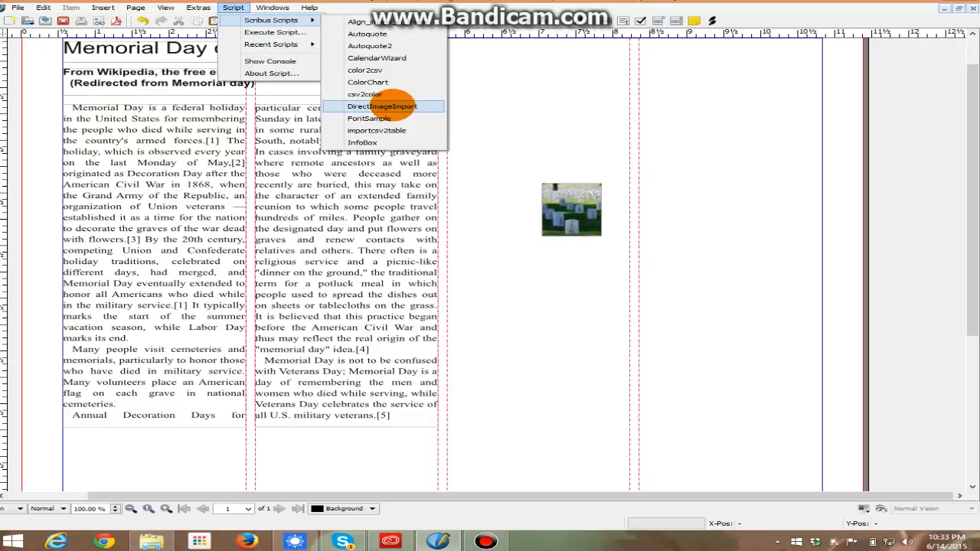
click(564, 107)
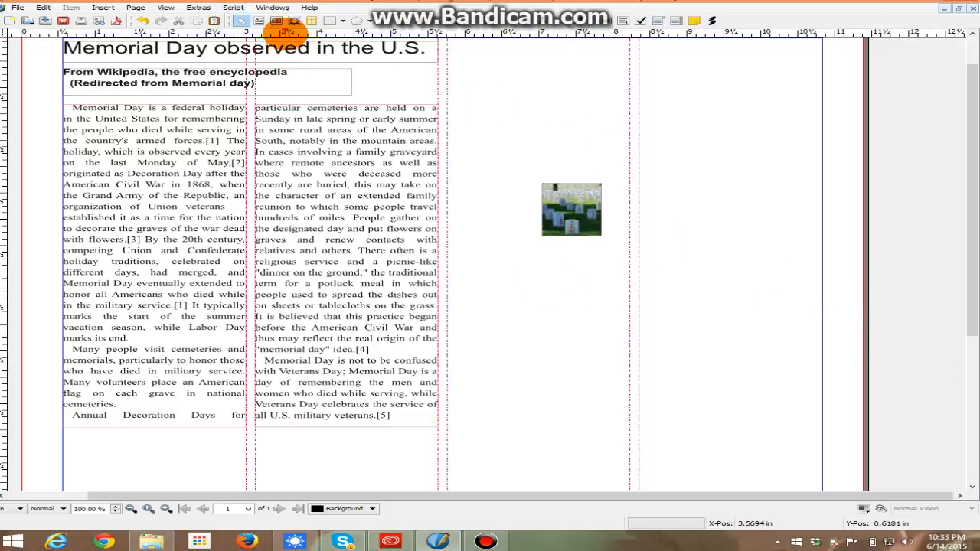
Draw an image frame below the headstones photo and an empty text frame near the top of the third column
click(278, 23)
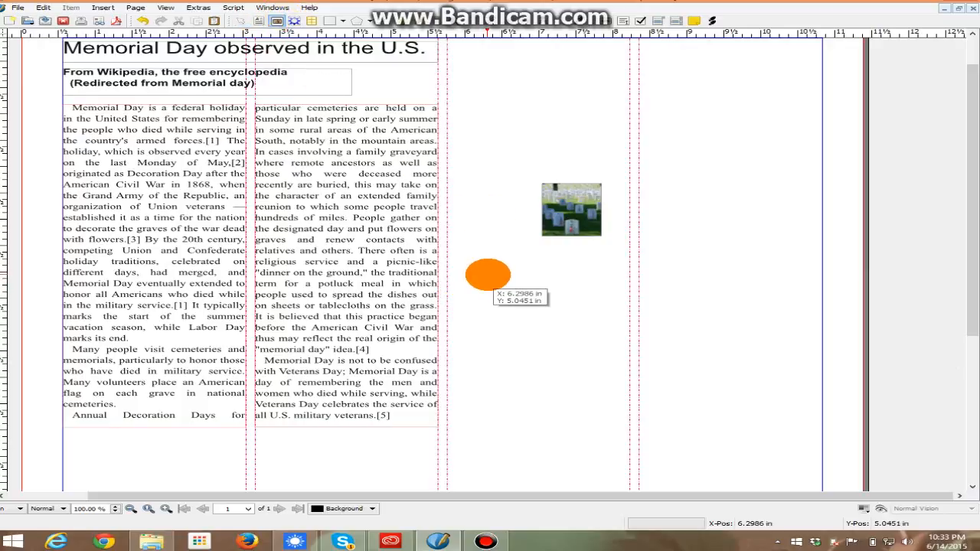
mouse_move(488, 274)
mouse_down()
mouse_move(647, 360)
mouse_move(604, 368)
mouse_up()
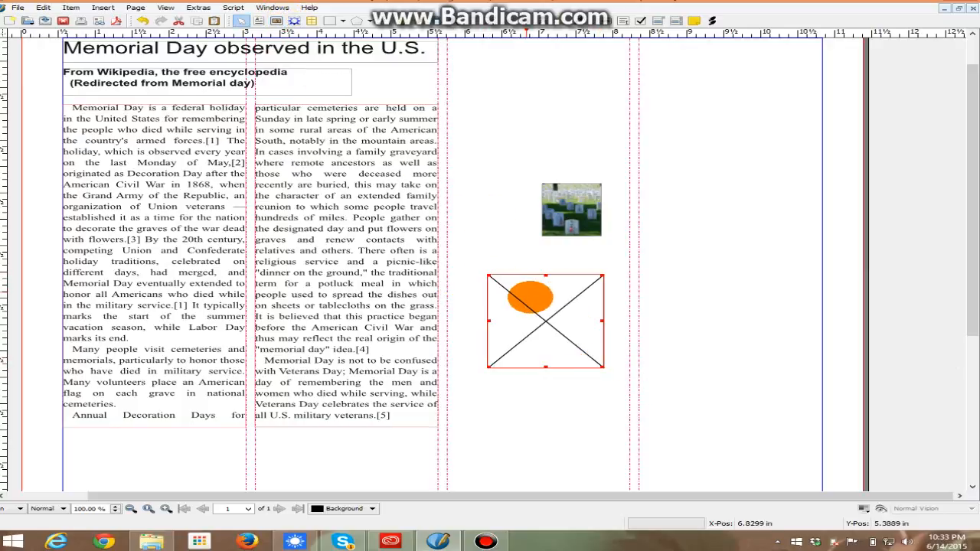
click(259, 21)
drag(447, 75, 598, 136)
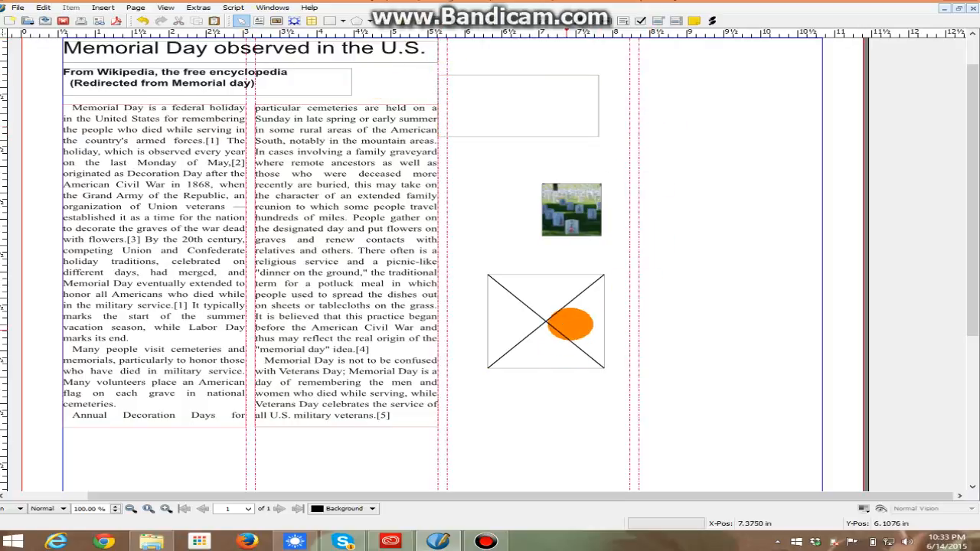
Load print_01_dundee.jpg from the sample Ads folder into the new image frame
click(573, 317)
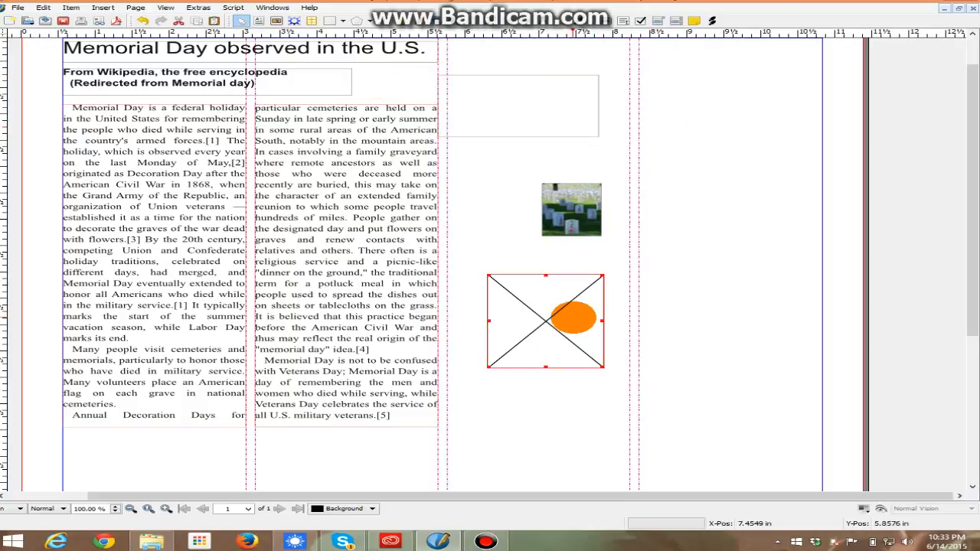
right_click(574, 317)
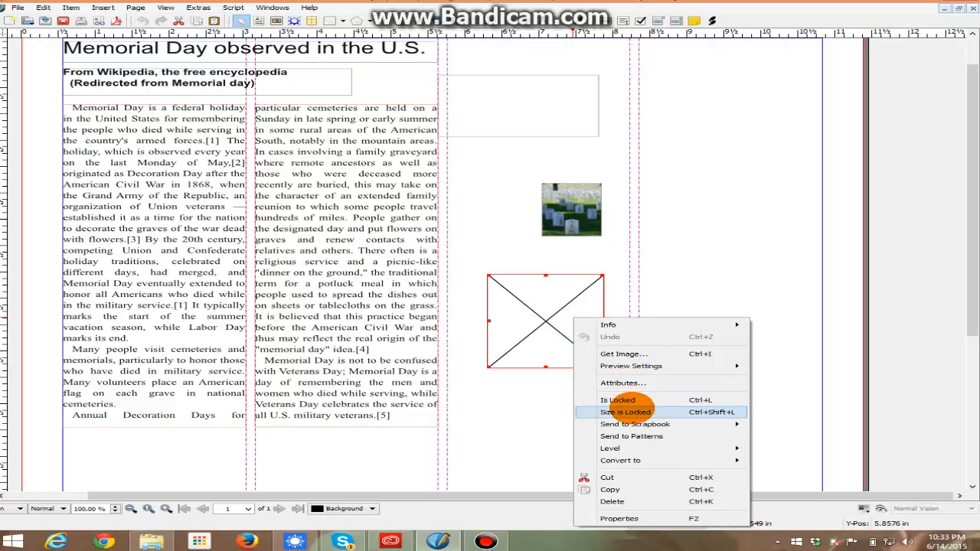
mouse_move(641, 423)
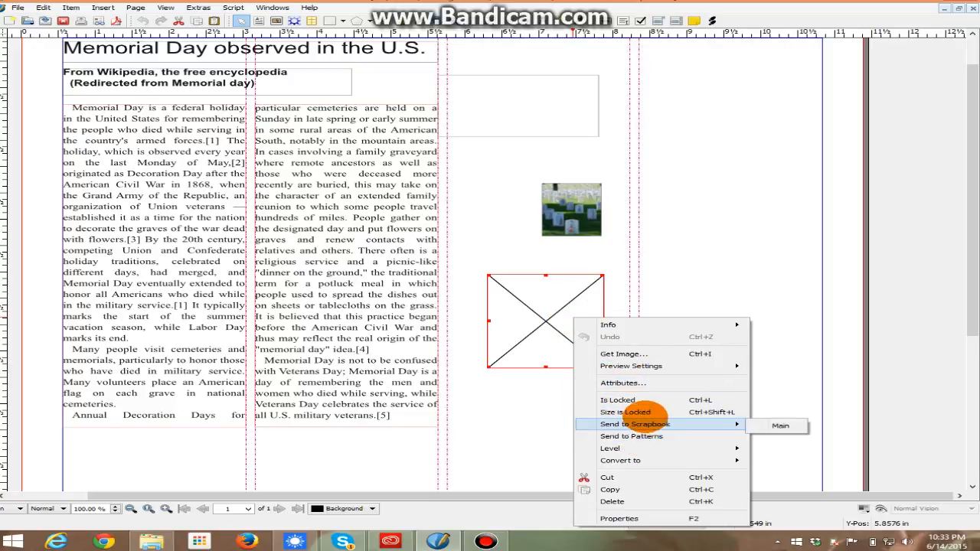
click(624, 353)
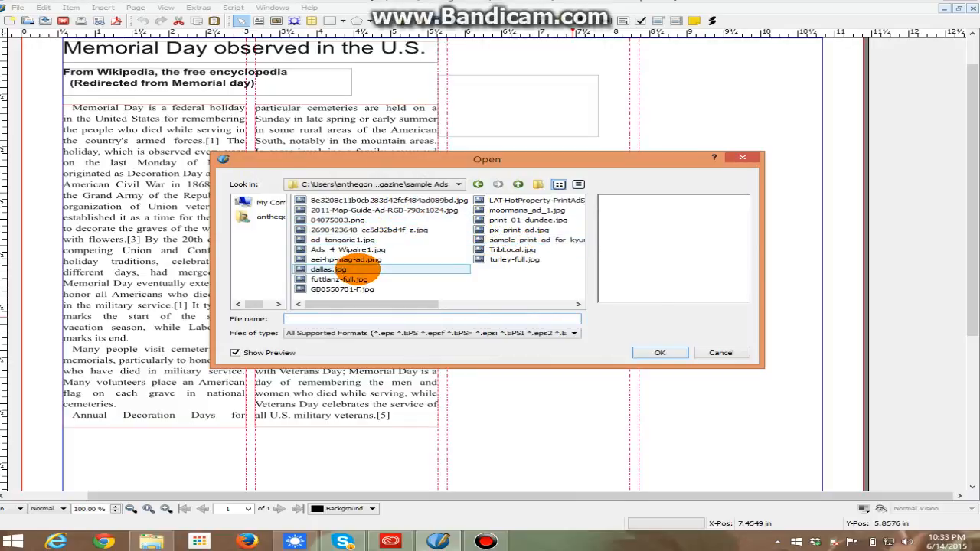
click(342, 268)
click(482, 249)
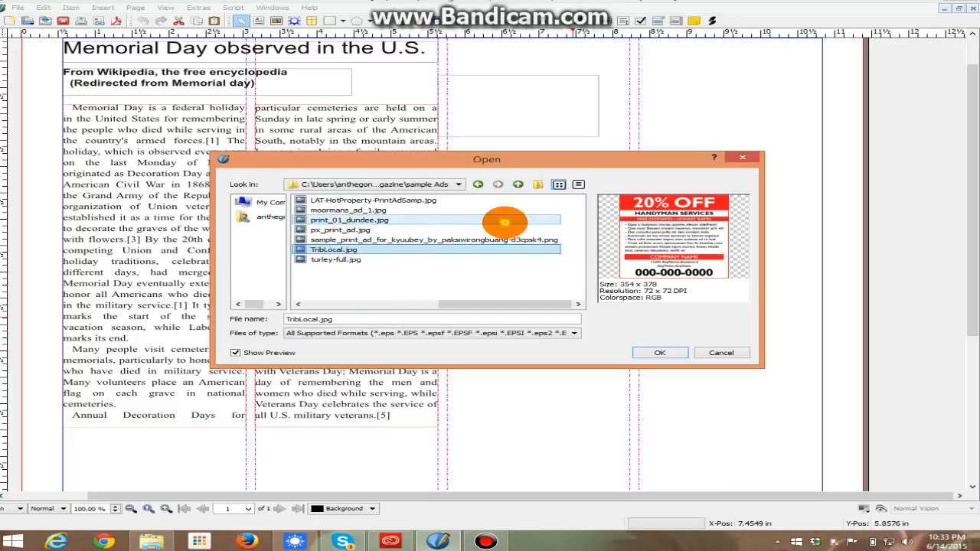
click(504, 221)
click(643, 350)
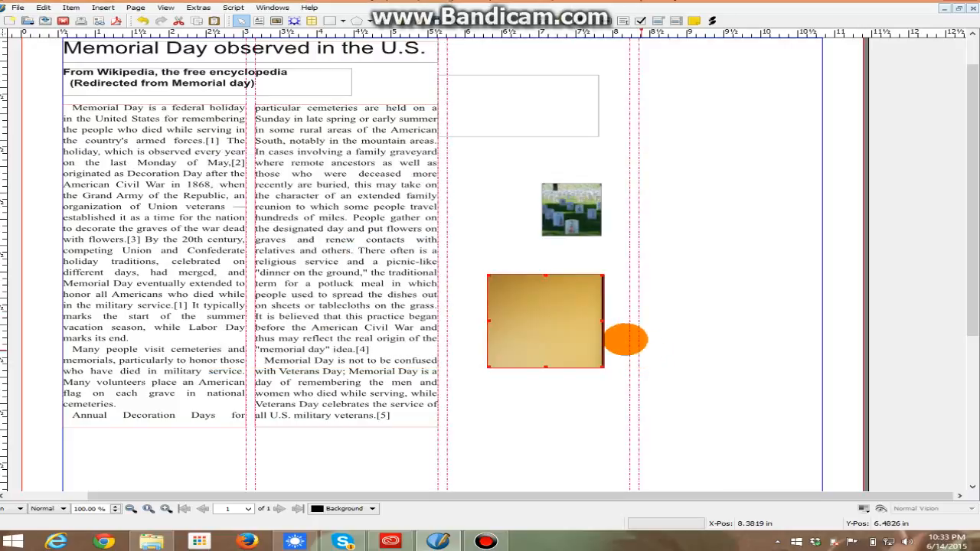
Adjust the beer ad image to its frame, and adjust the frame to the scaled image
right_click(536, 292)
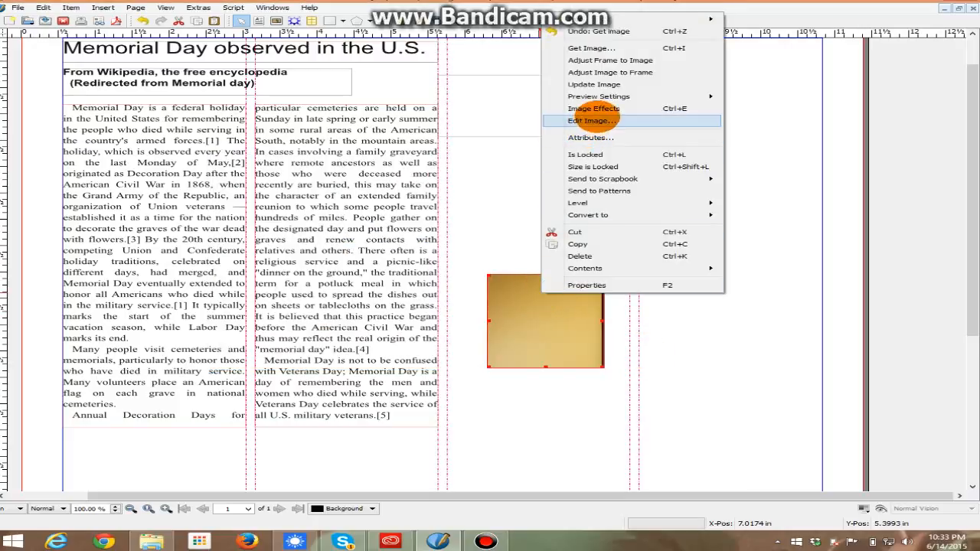
click(594, 73)
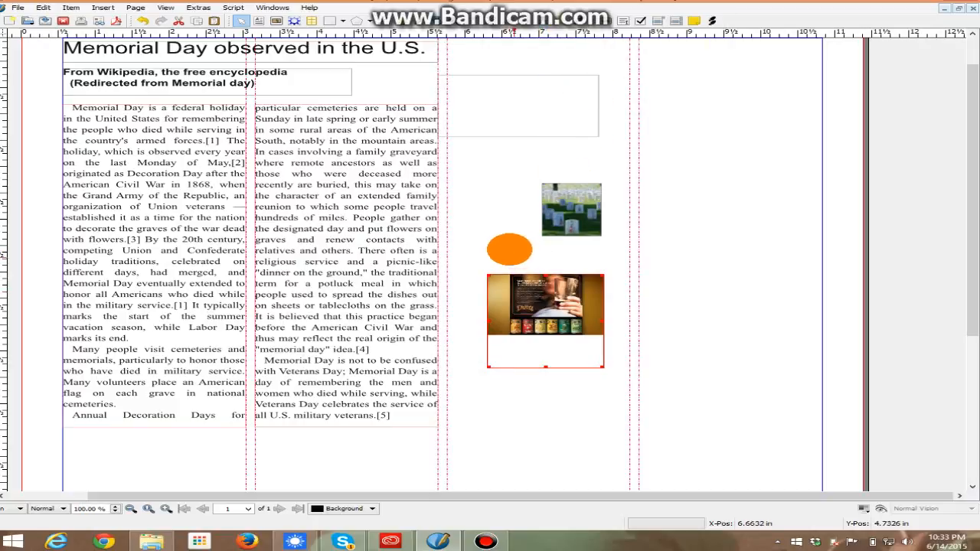
right_click(535, 334)
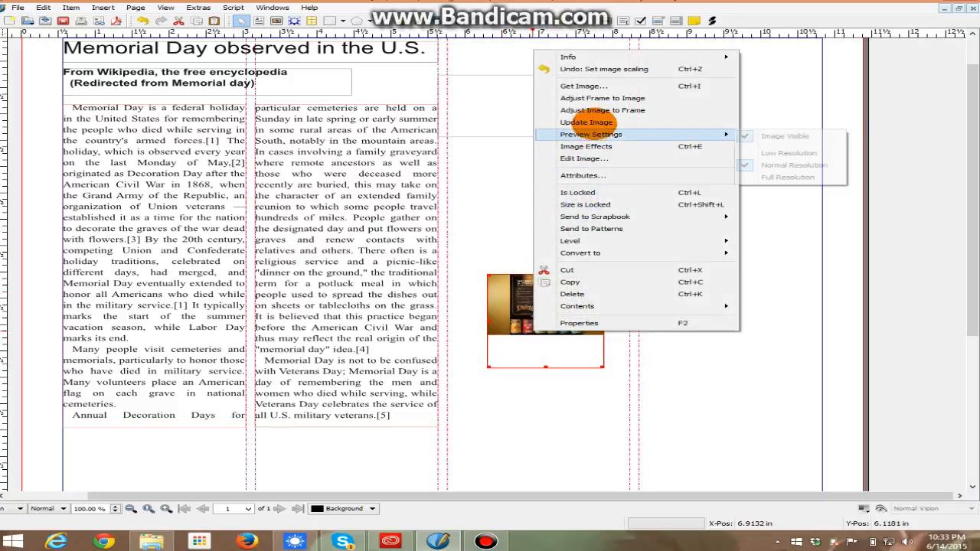
click(605, 98)
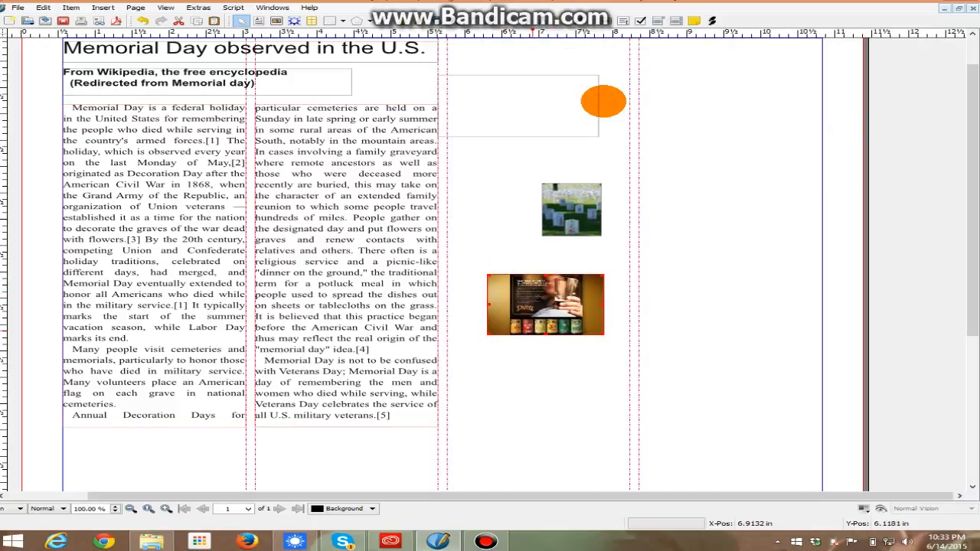
click(514, 238)
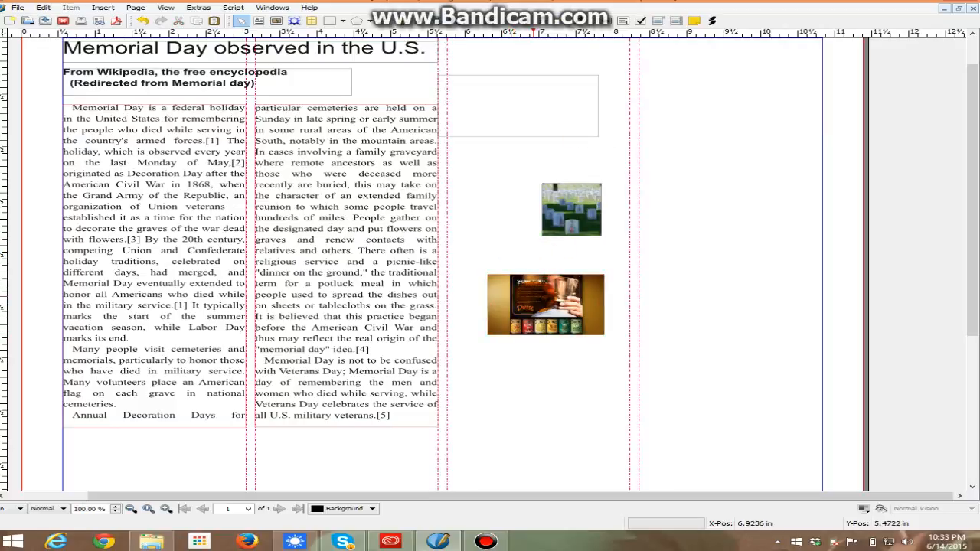
Enlarge the beer ad from its two lower corners so it extends just beyond both sides of the third column
click(536, 297)
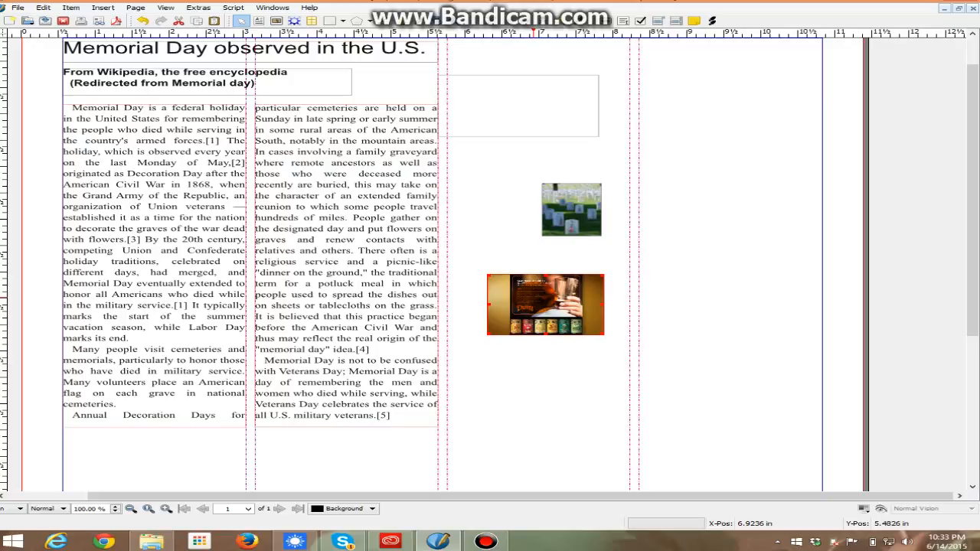
drag(603, 334, 661, 365)
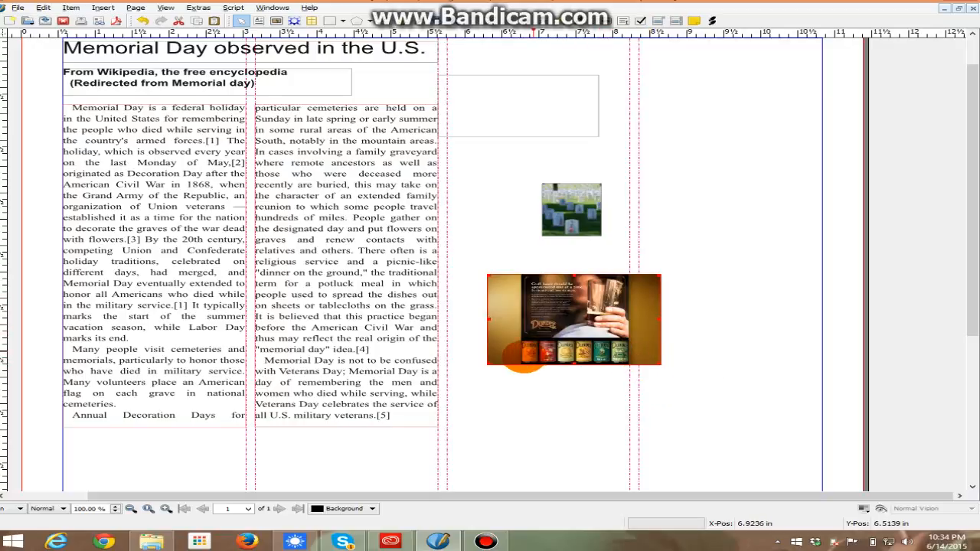
drag(489, 363, 441, 388)
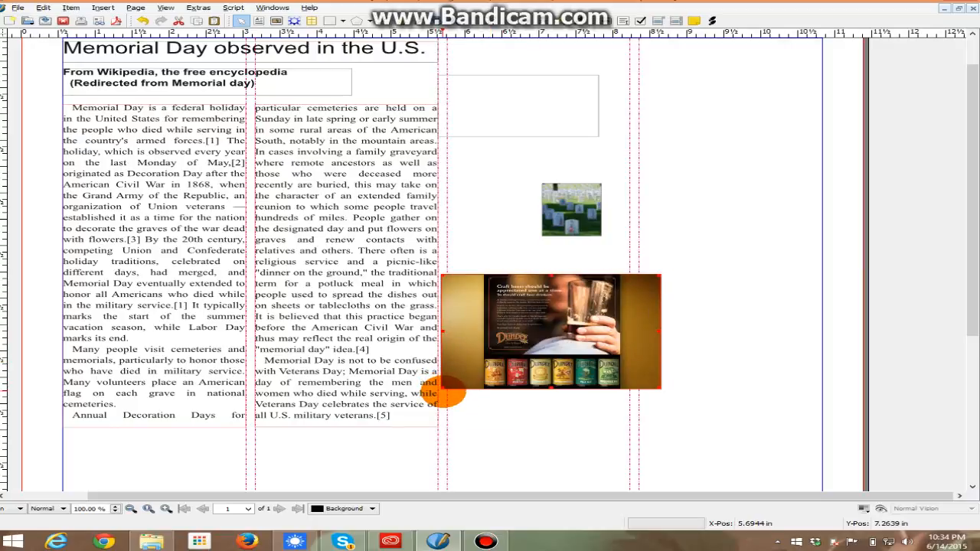
Move the beer ad over the second text column and resize it to the column's width, about 2.47 in
drag(585, 340, 399, 287)
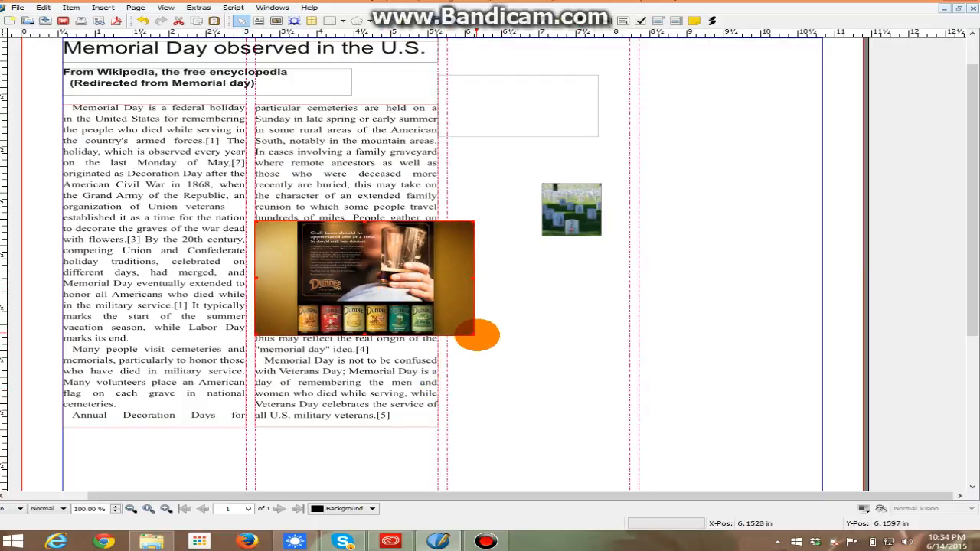
drag(475, 334, 443, 316)
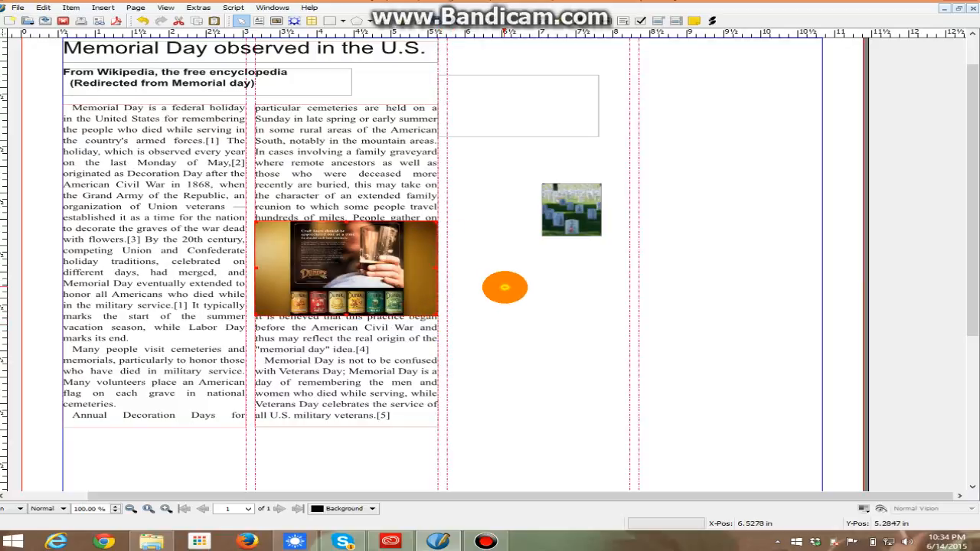
click(504, 287)
Move the beer ad off the article text to the lower part of the fourth column and open its properties
drag(338, 247, 695, 357)
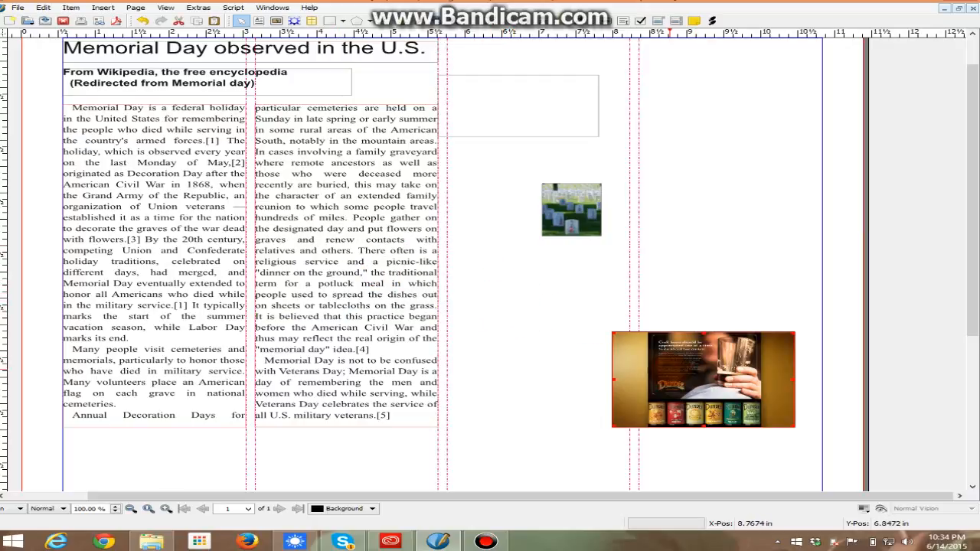
drag(662, 364, 660, 364)
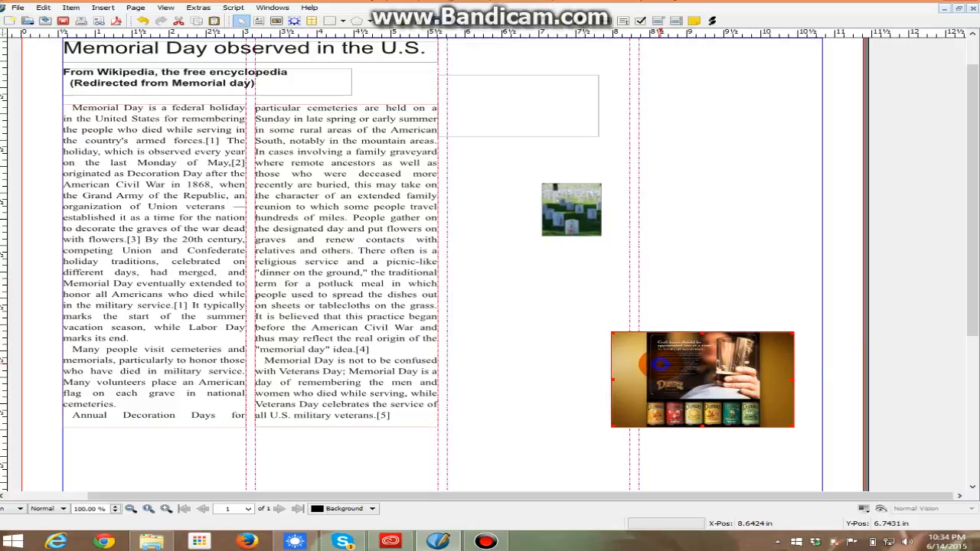
right_click(661, 364)
click(704, 356)
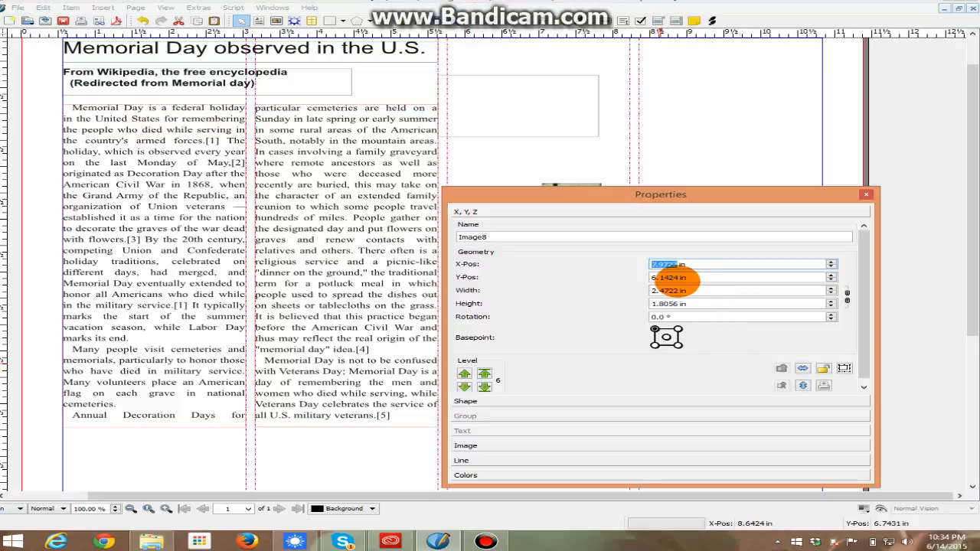
Make text flow around the beer ad using its frame shape, and move the ad across the first and second text columns
click(551, 401)
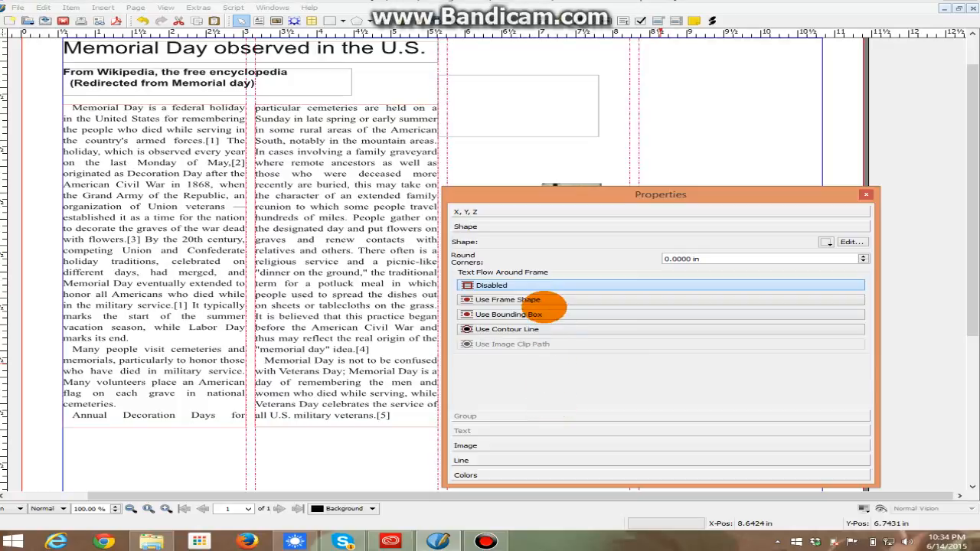
click(521, 299)
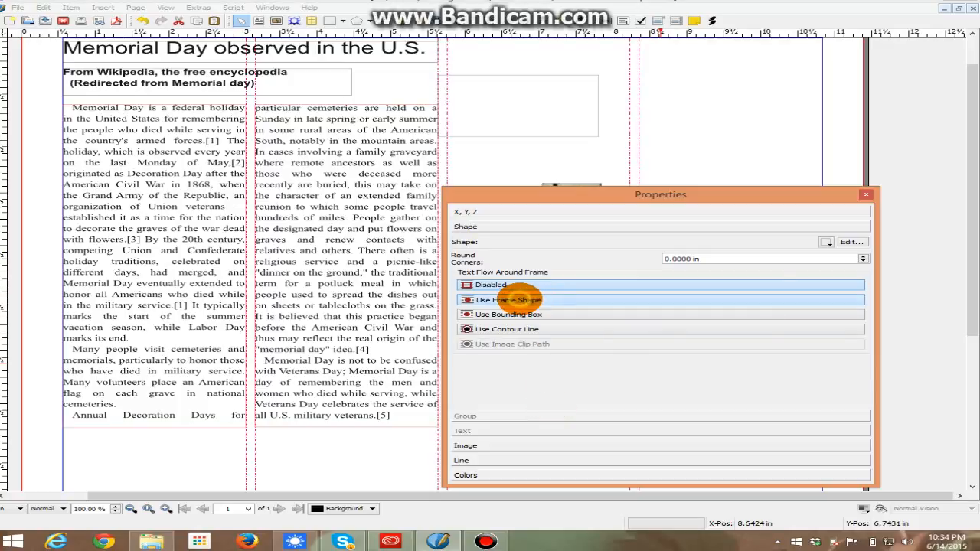
click(866, 194)
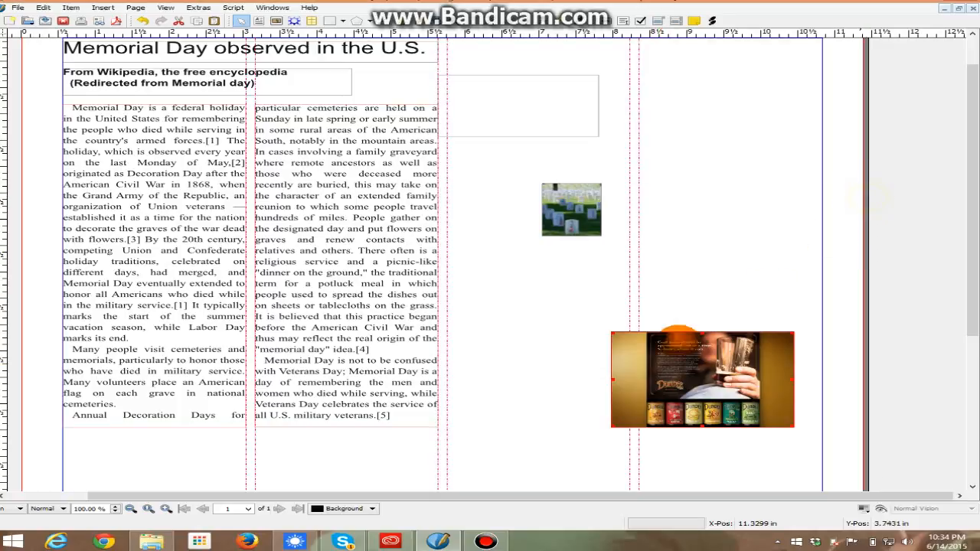
drag(713, 359, 642, 326)
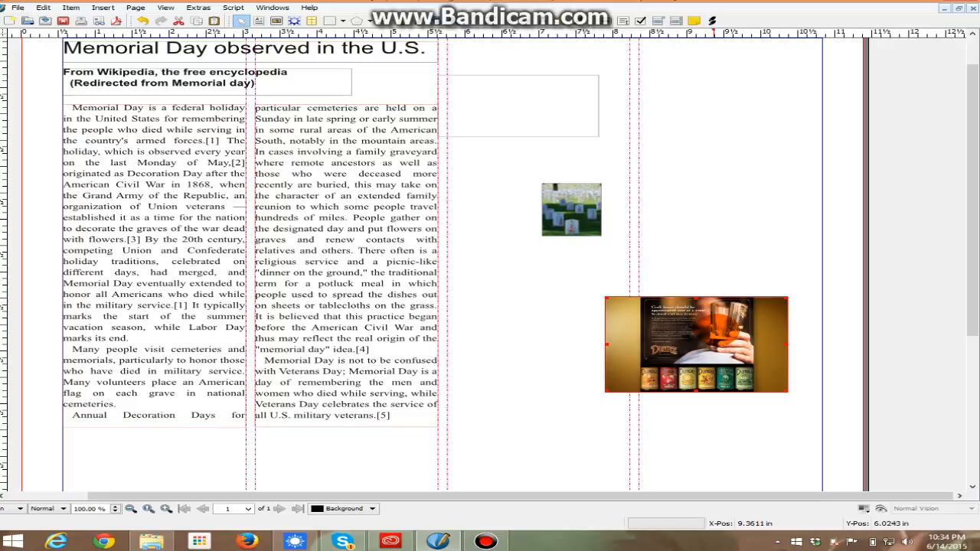
drag(726, 339, 292, 246)
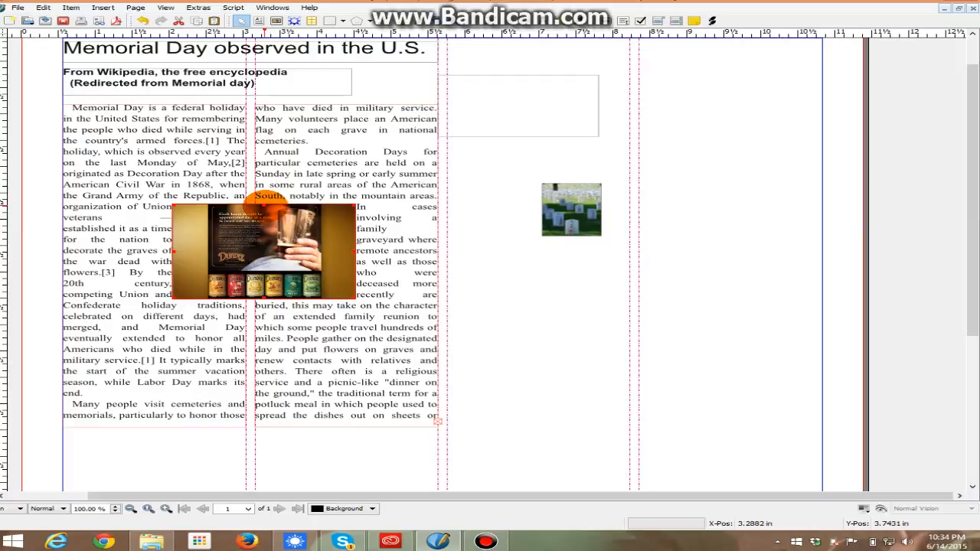
Resize the beer ad from its edges and lower corner so it spans a larger part of both text columns
drag(268, 196, 264, 195)
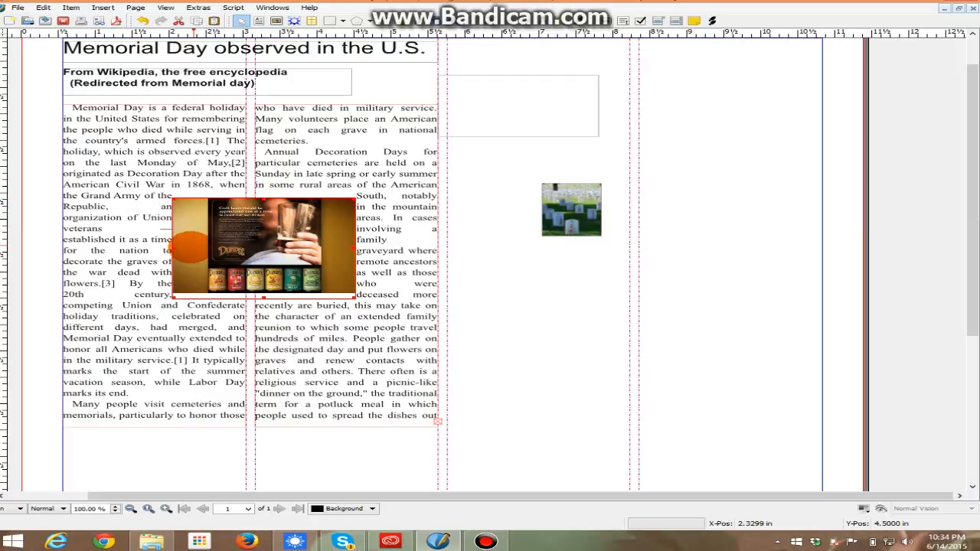
drag(173, 247, 163, 247)
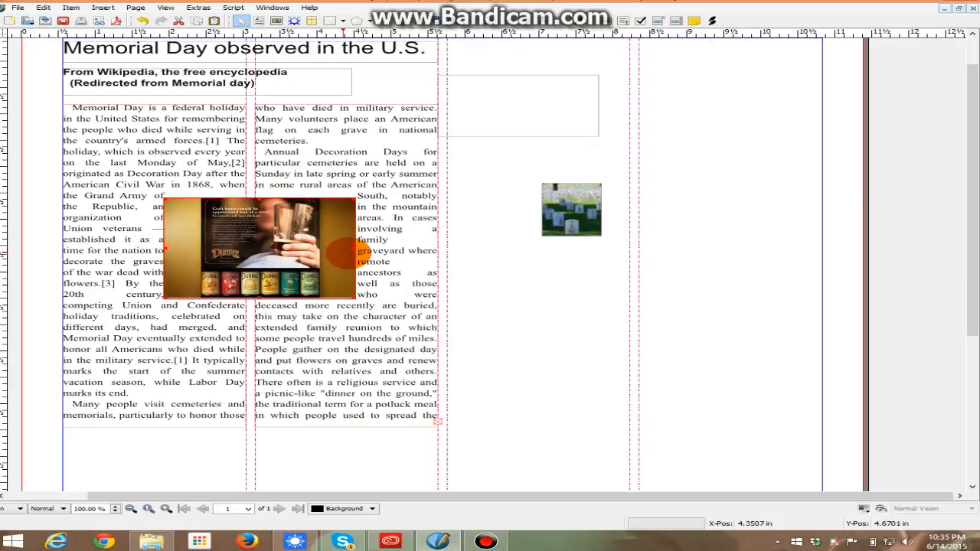
mouse_move(367, 249)
mouse_down()
mouse_move(356, 248)
mouse_move(369, 250)
mouse_up()
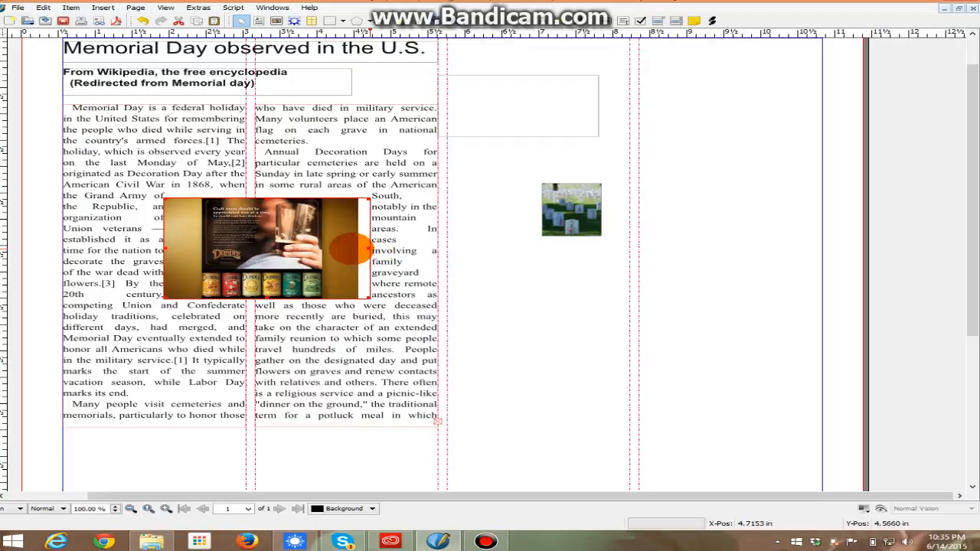
drag(164, 248, 152, 248)
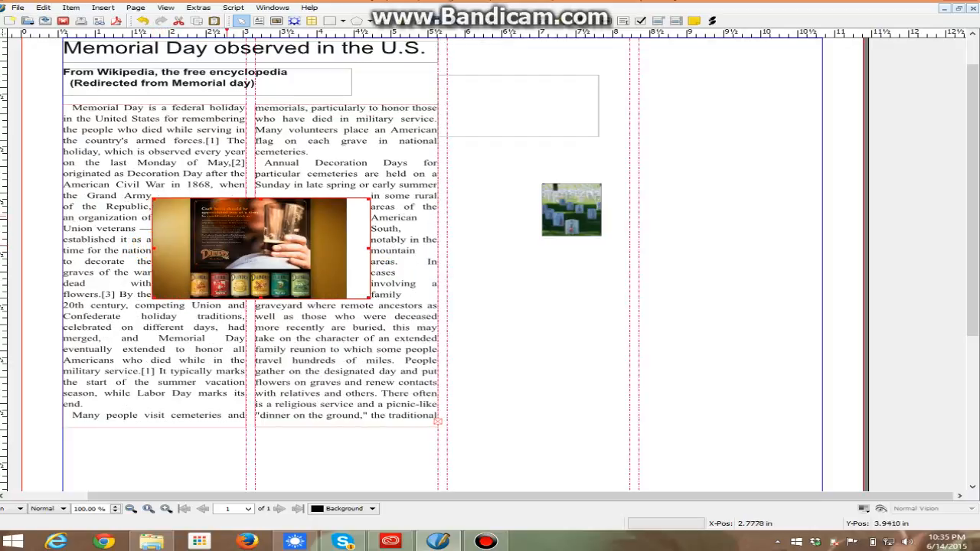
drag(260, 197, 264, 185)
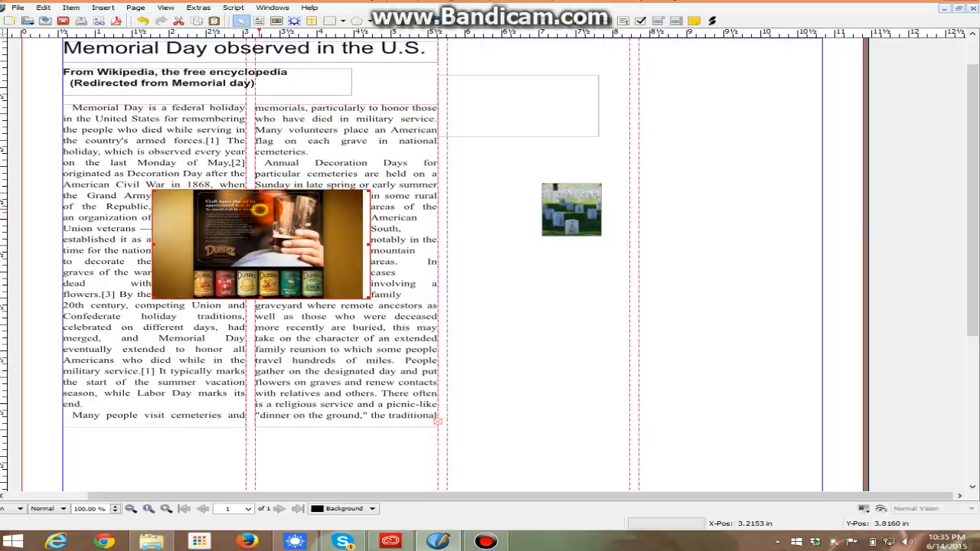
click(335, 222)
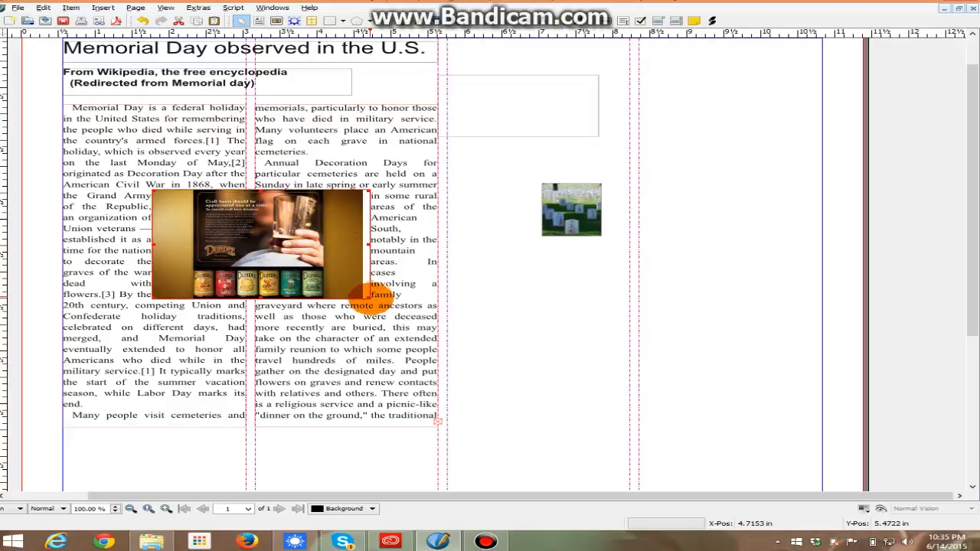
mouse_move(368, 298)
mouse_down()
mouse_move(354, 283)
mouse_move(362, 292)
mouse_up()
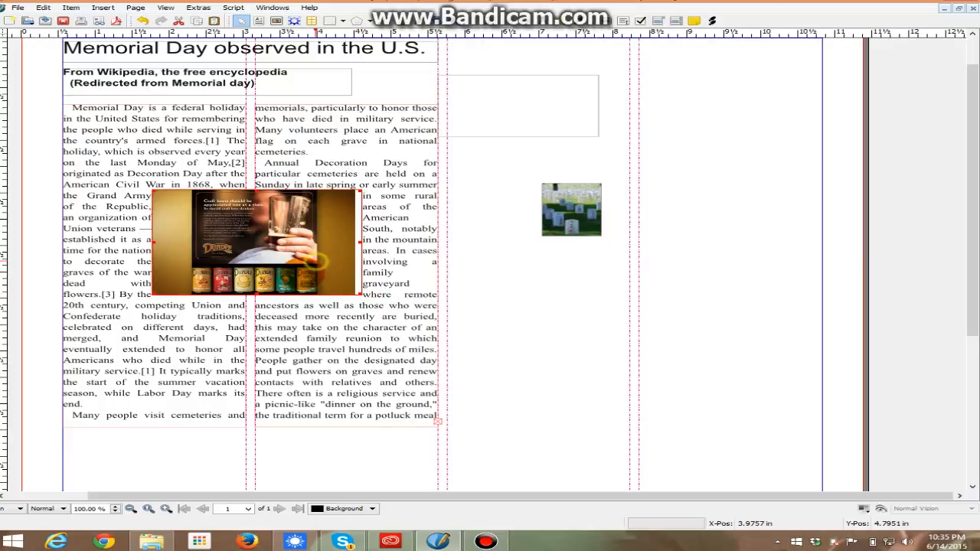
drag(256, 296, 257, 310)
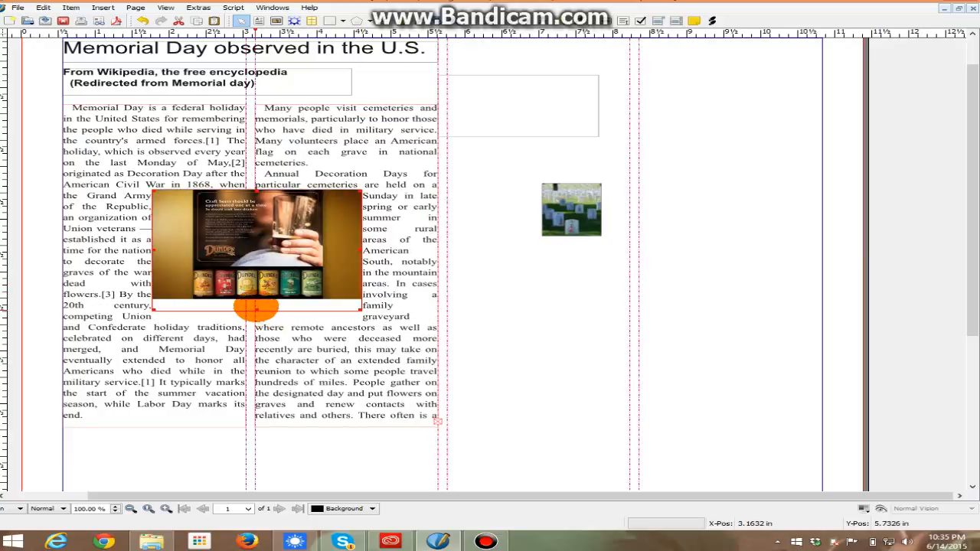
drag(153, 249, 124, 250)
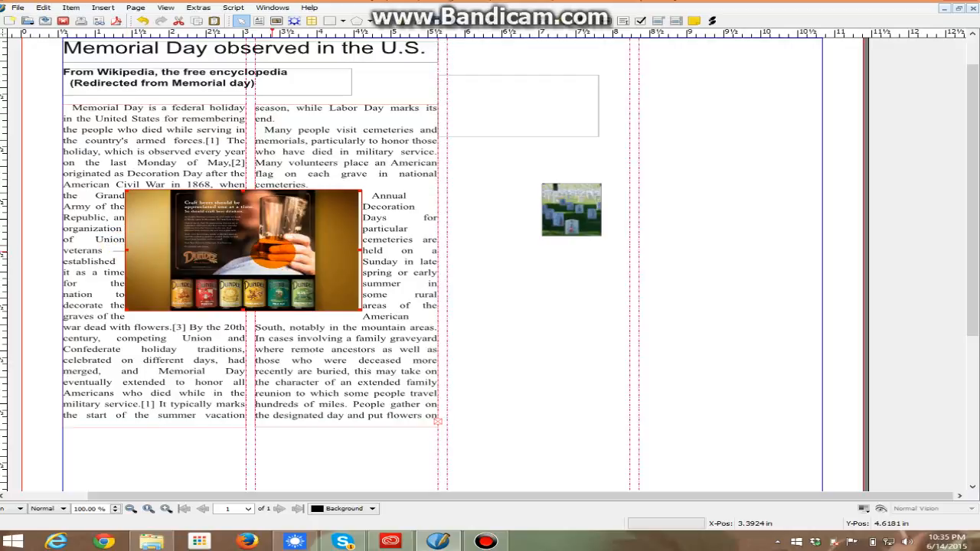
Delete the beer ad and the cemetery photo from the page
key(Delete)
click(269, 244)
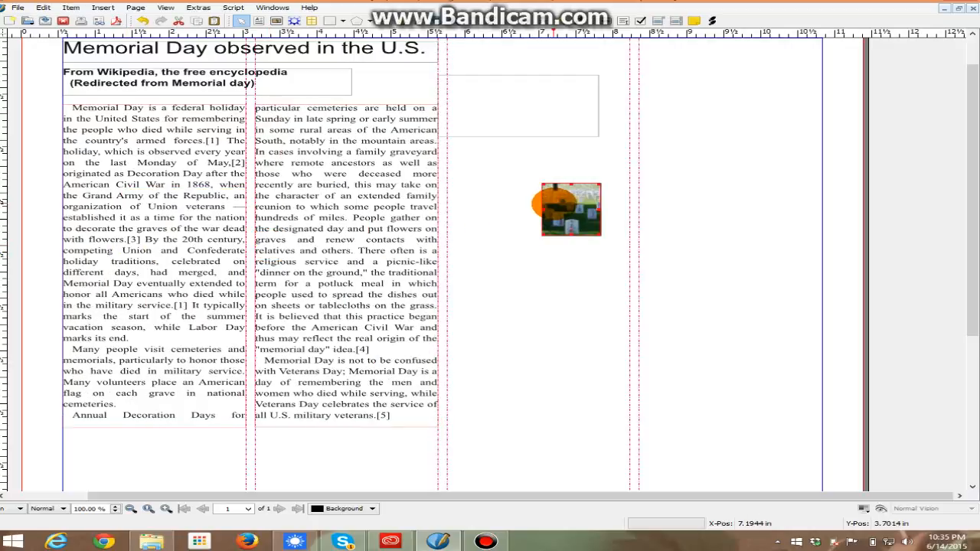
key(Delete)
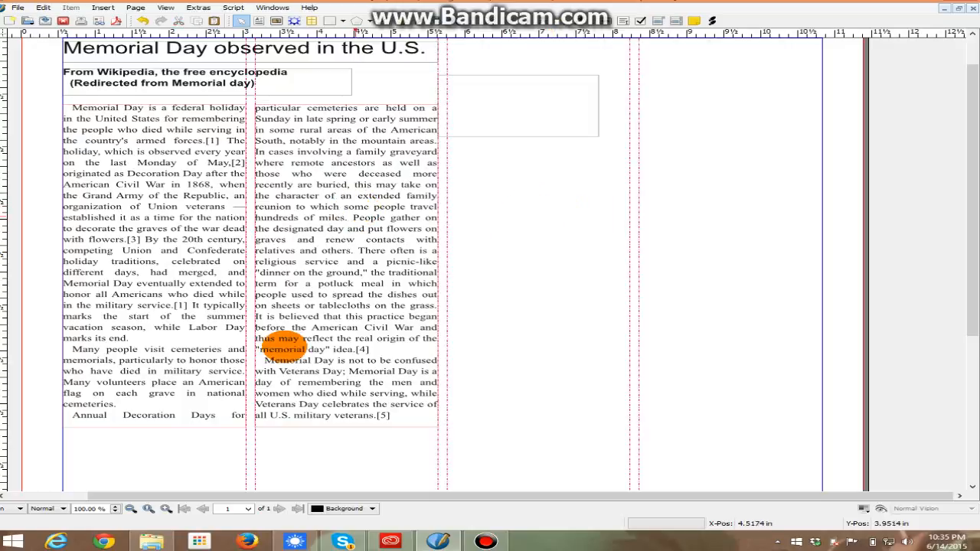
right_click(351, 248)
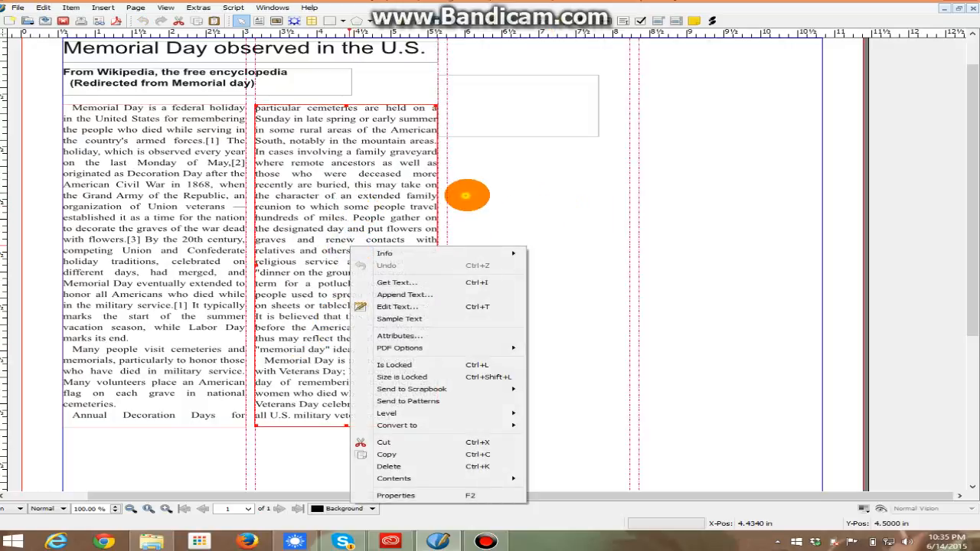
click(466, 195)
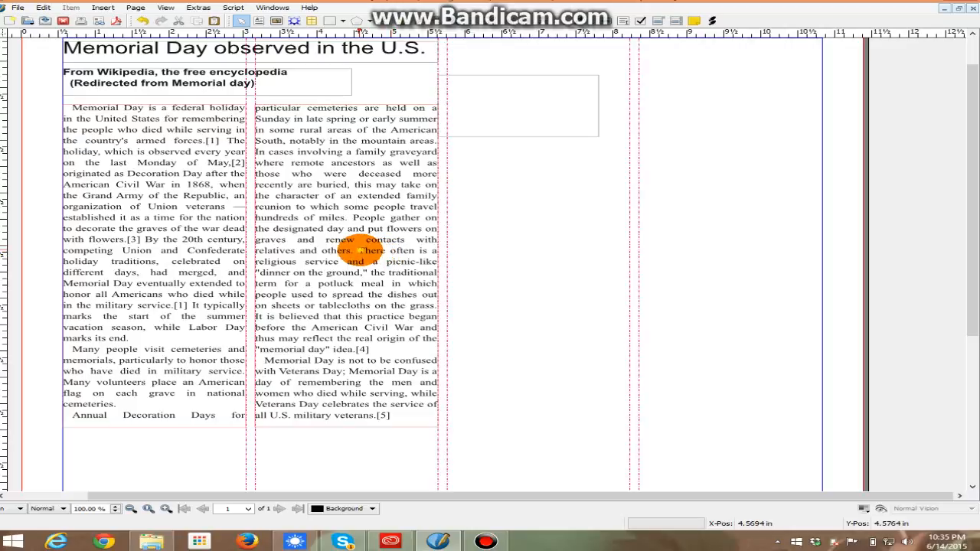
double_click(357, 250)
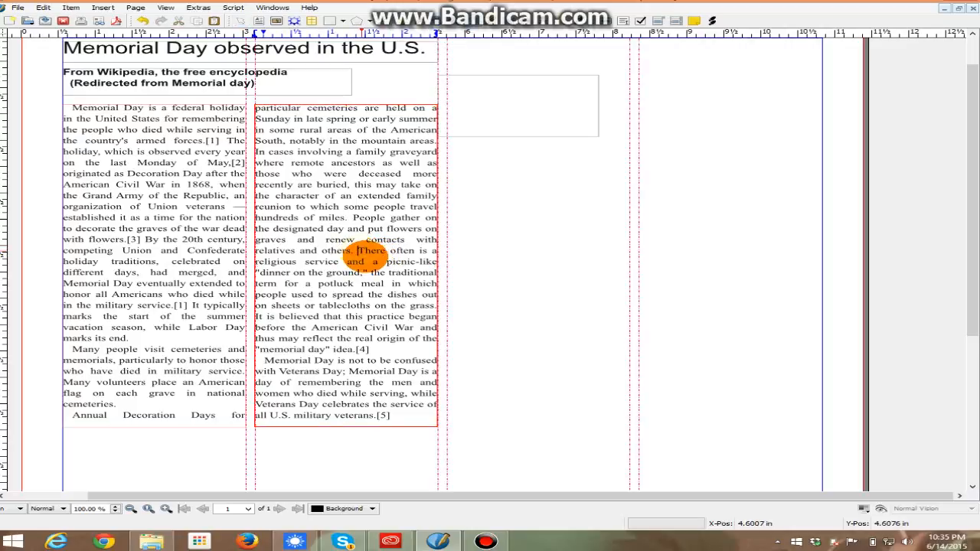
drag(358, 252, 367, 273)
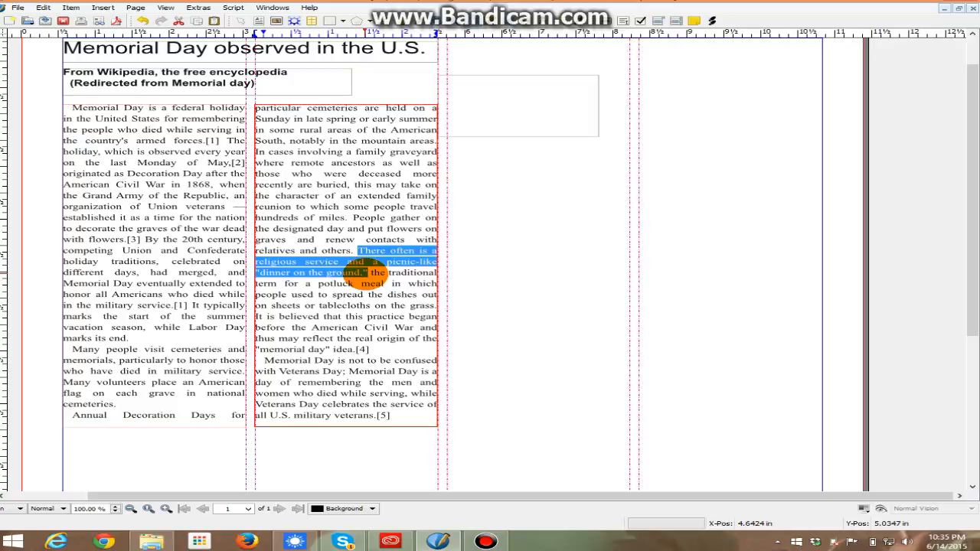
right_click(382, 248)
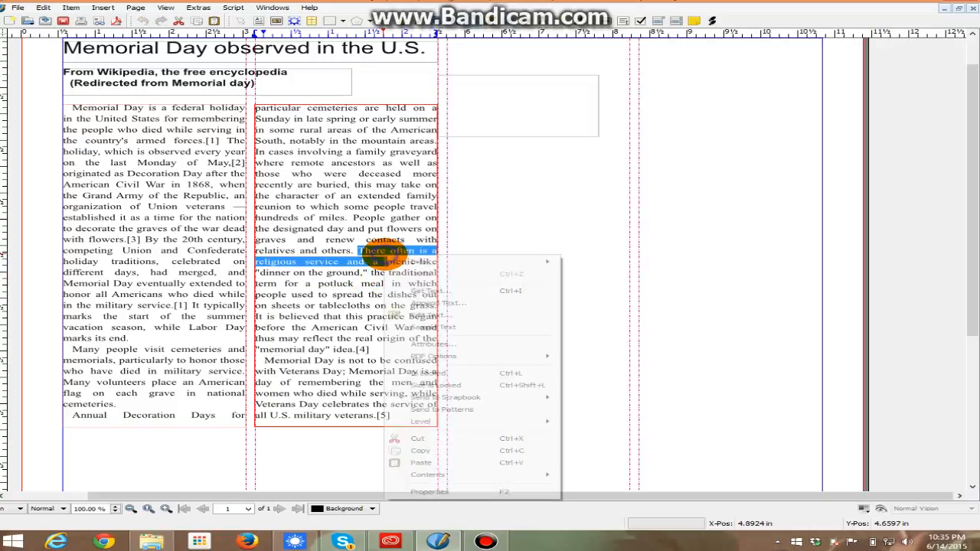
click(511, 221)
click(361, 249)
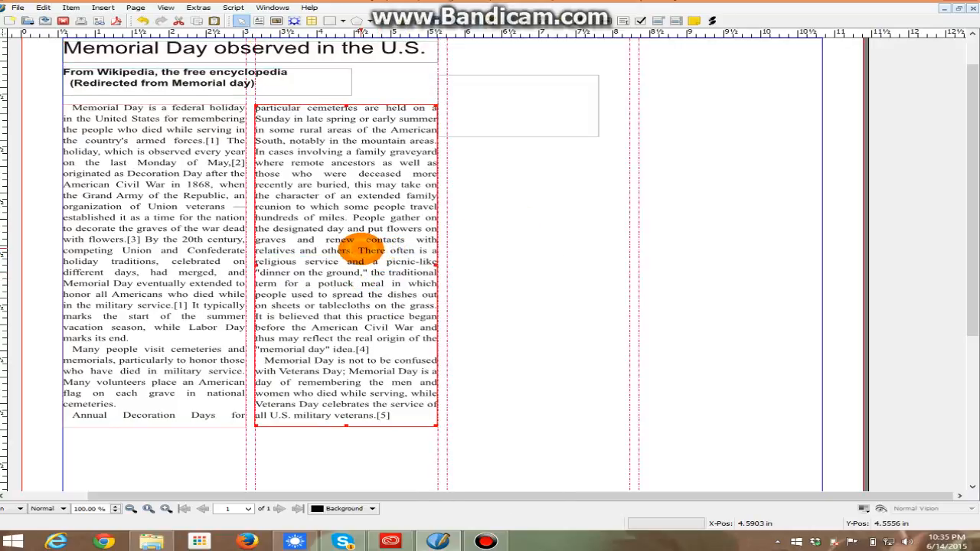
Copy the passage 'There often is a religious service and a picnic-like "dinner on the ground,"' from the second text column
double_click(358, 250)
drag(358, 250, 369, 273)
right_click(351, 270)
click(375, 259)
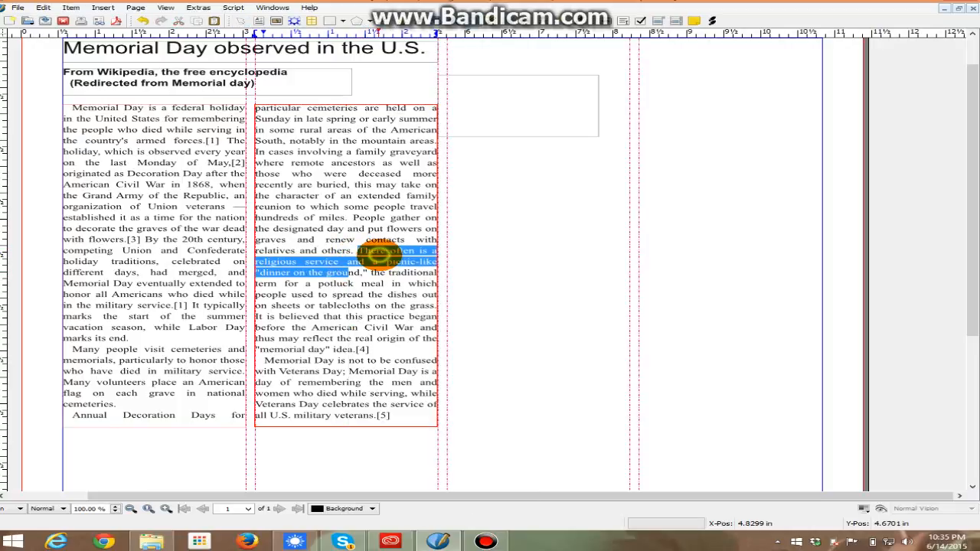
drag(359, 252, 363, 273)
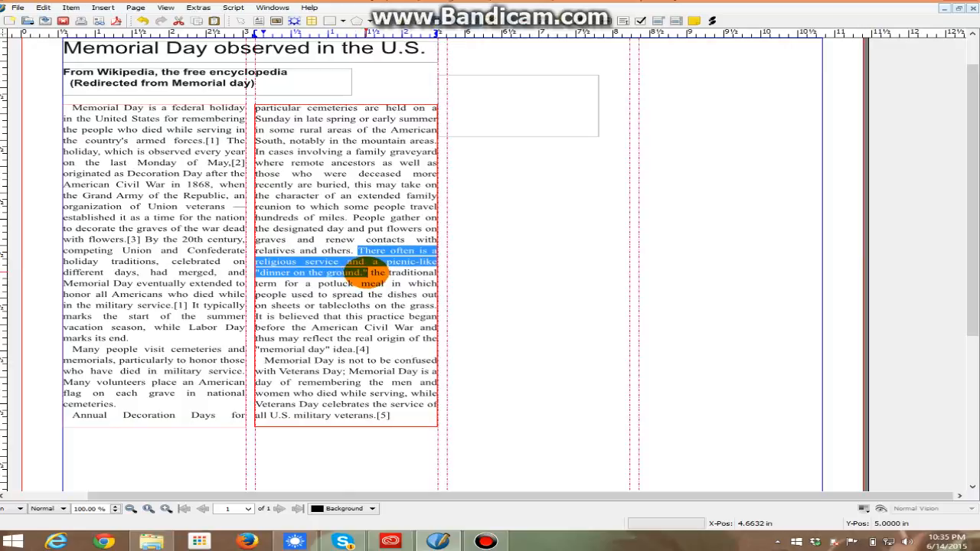
right_click(358, 272)
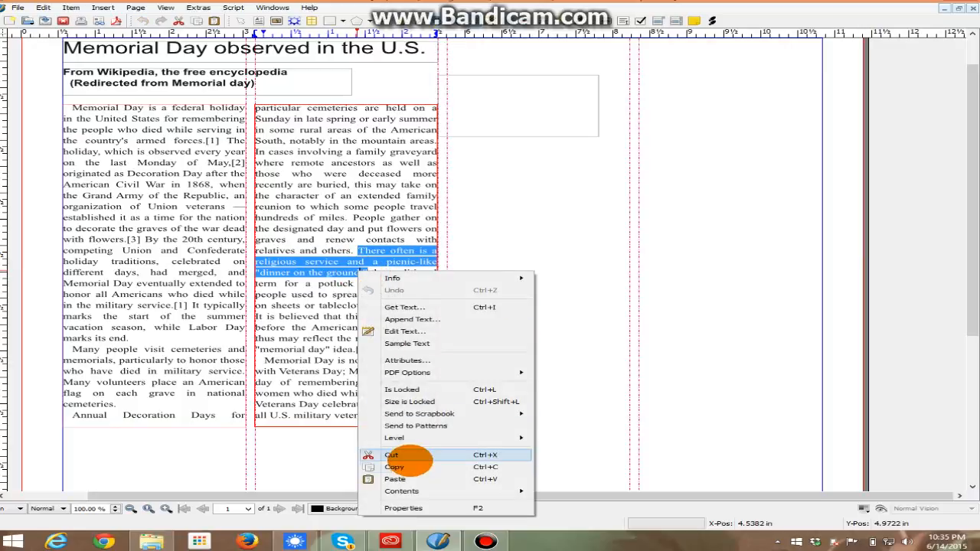
click(411, 466)
Paste the copied passage into the empty text frame at the top of the third column
click(527, 120)
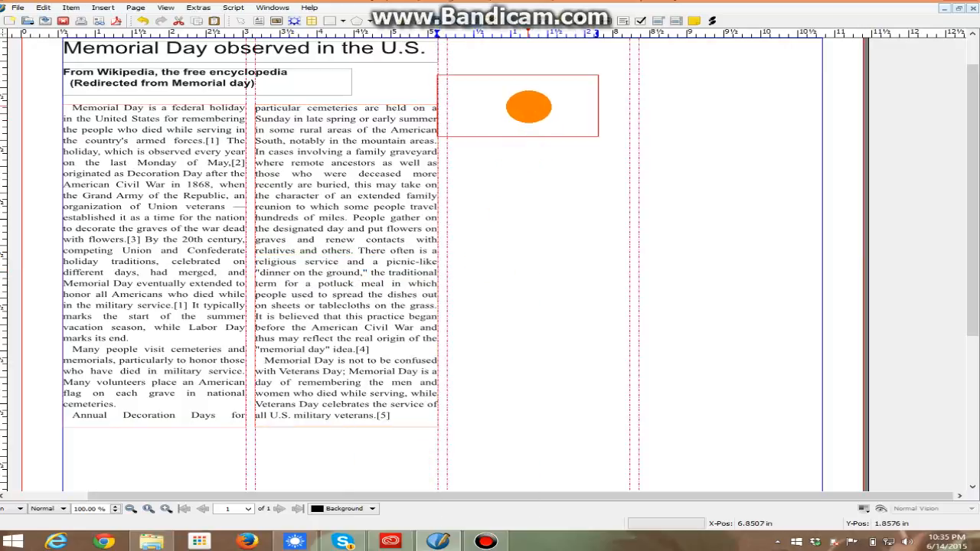
right_click(528, 107)
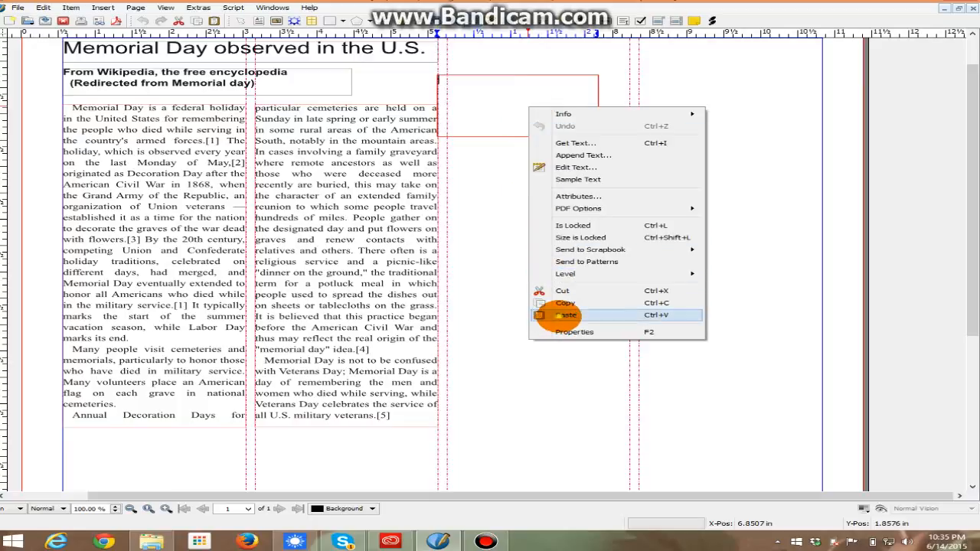
click(559, 315)
Format all the pasted quote text as 12 pt Times New Roman Bold Italic, and deselect the frame
click(519, 112)
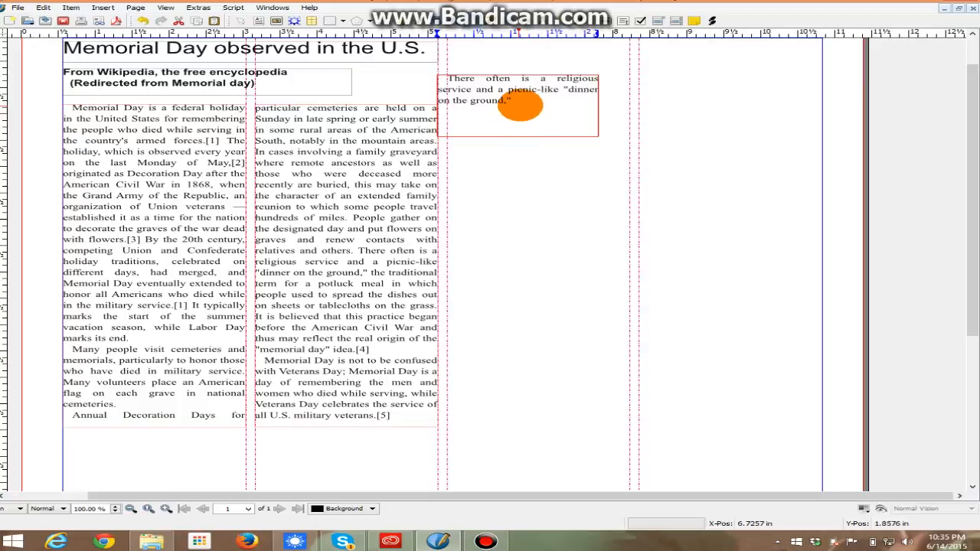
drag(514, 103, 423, 75)
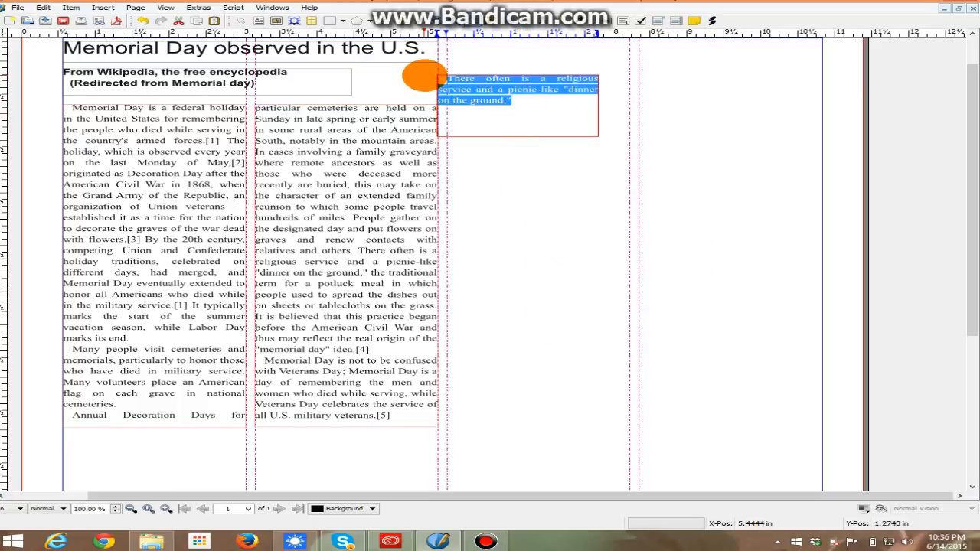
right_click(498, 97)
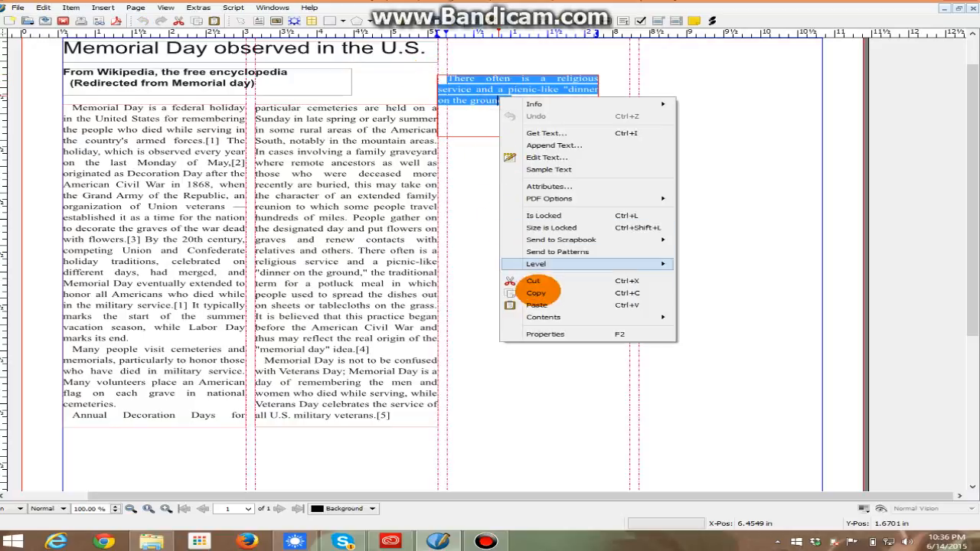
click(546, 333)
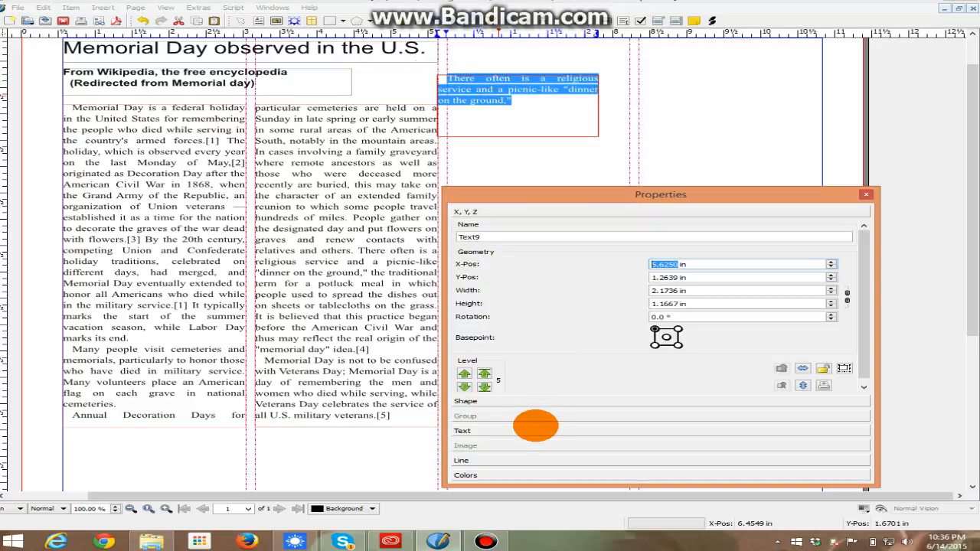
click(532, 430)
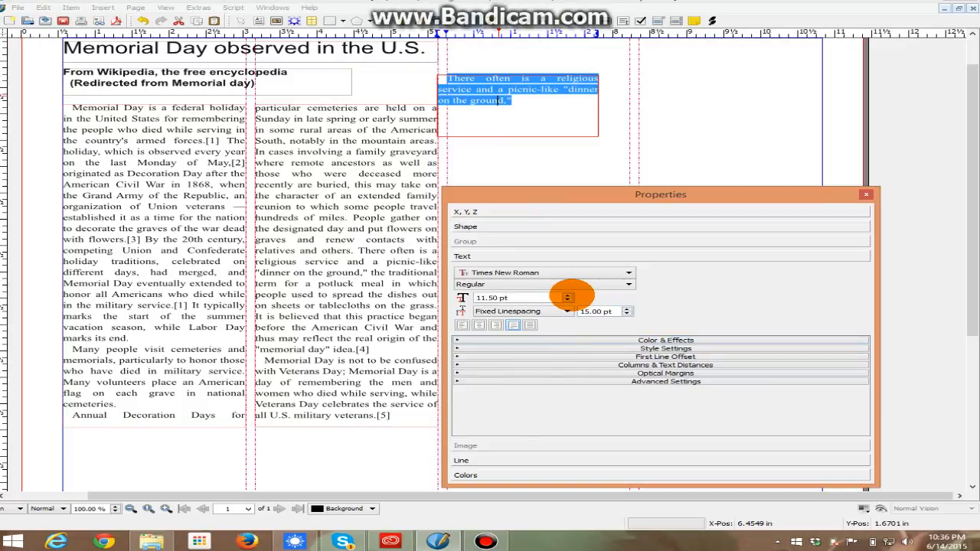
drag(464, 297, 490, 285)
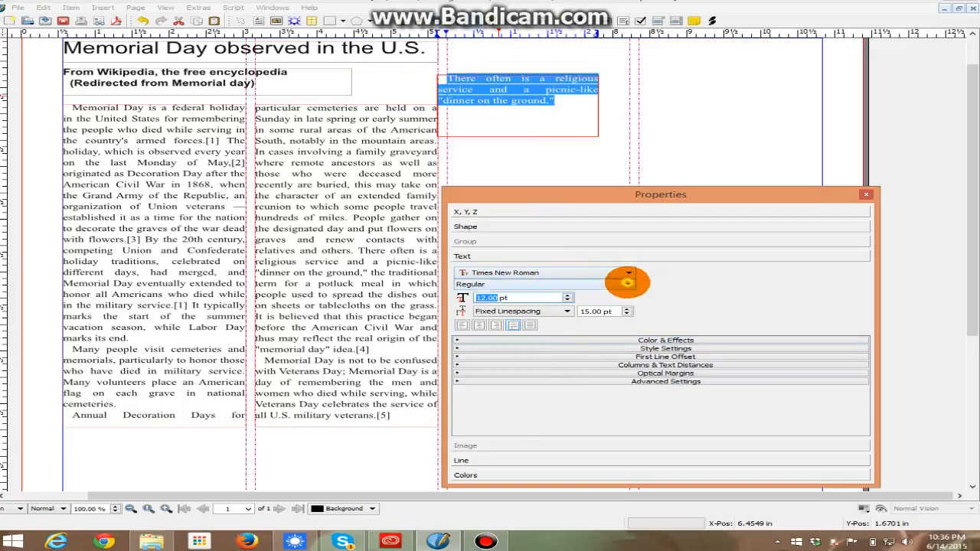
click(623, 284)
click(619, 300)
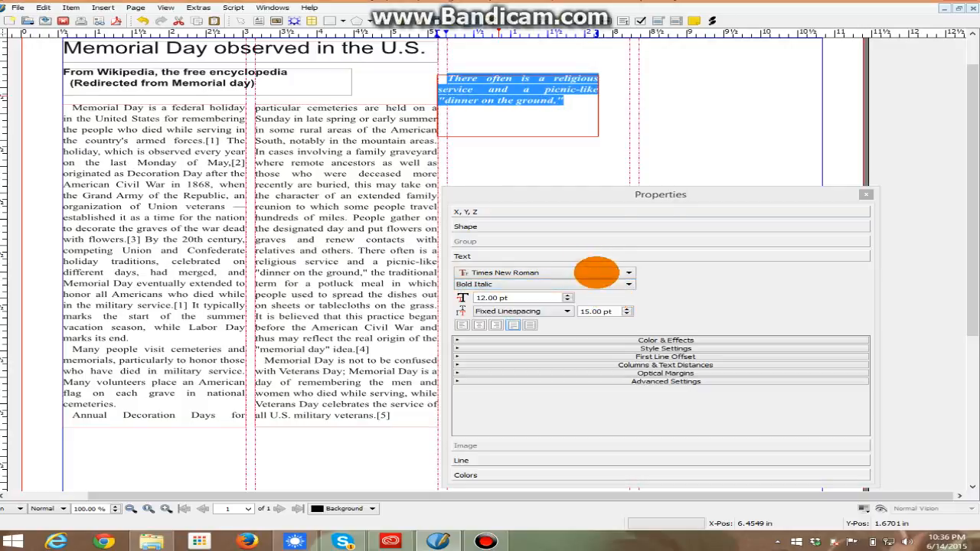
click(550, 173)
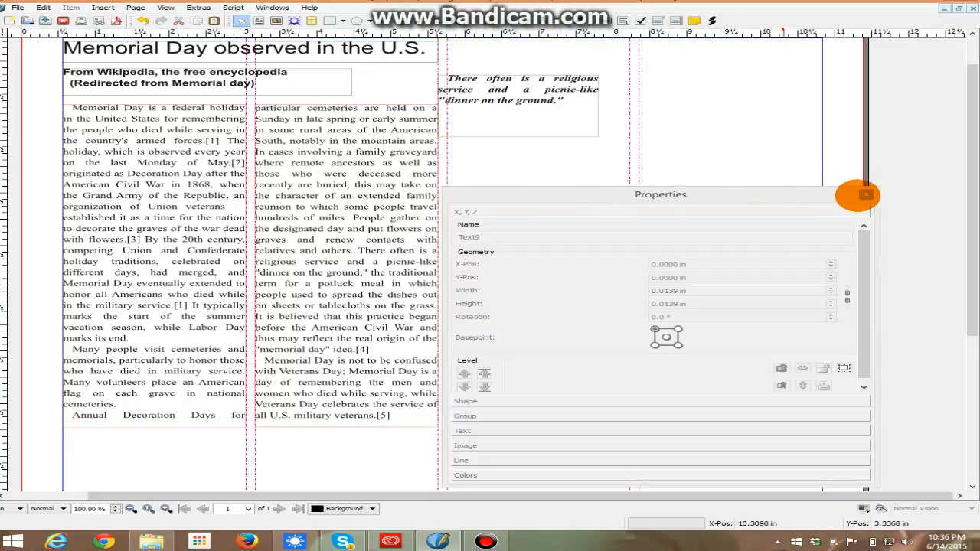
Move the quote frame slightly inward in the third column and shrink it around the text to about 1.48 by 0.86 in
click(865, 194)
click(522, 134)
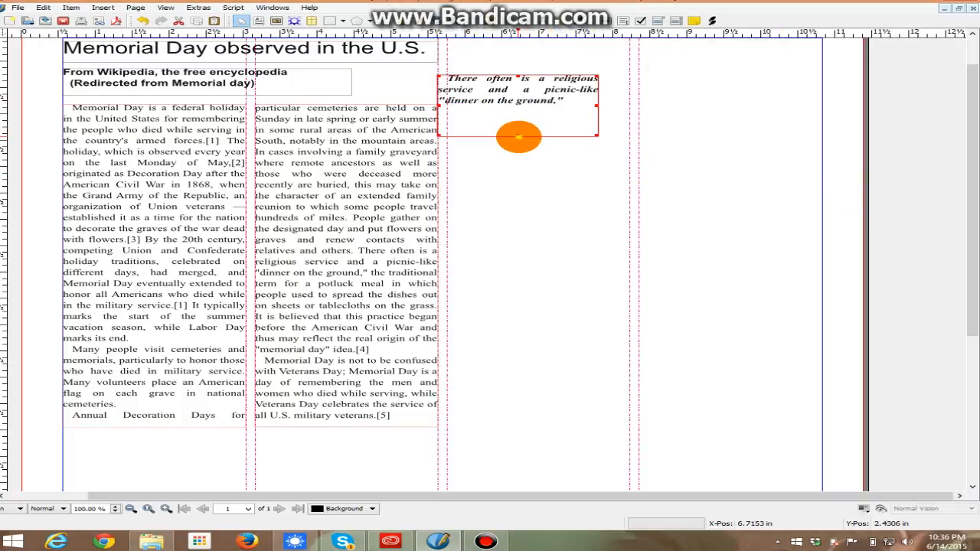
drag(519, 136, 568, 108)
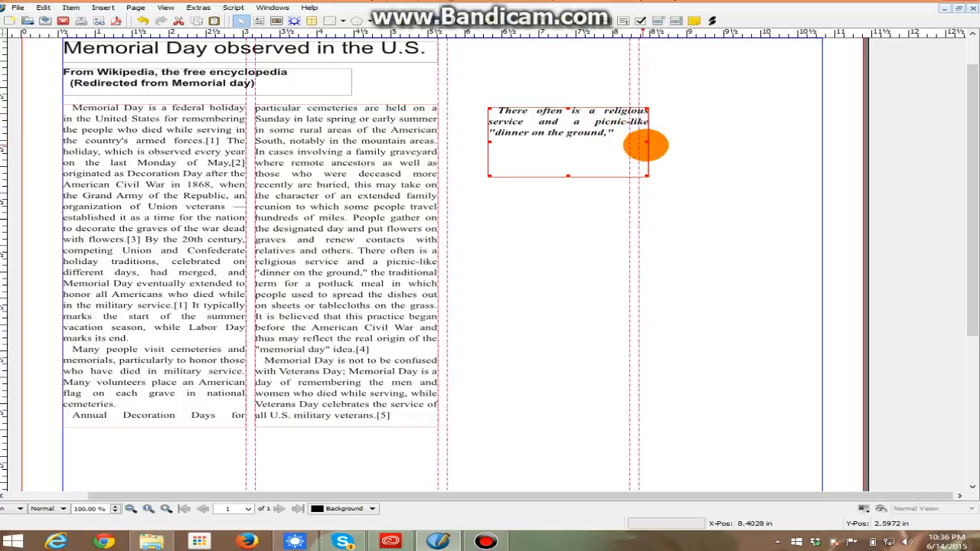
drag(646, 143, 597, 142)
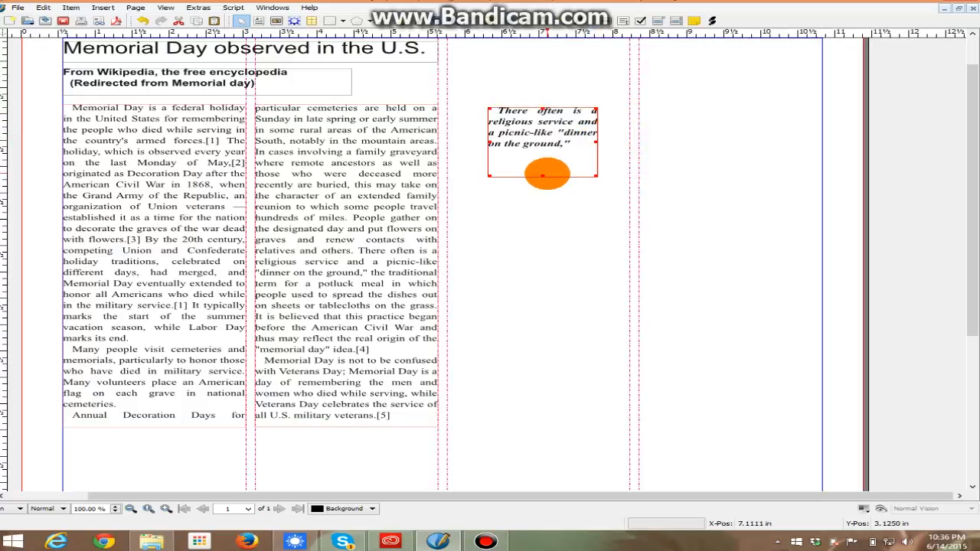
drag(544, 175, 548, 151)
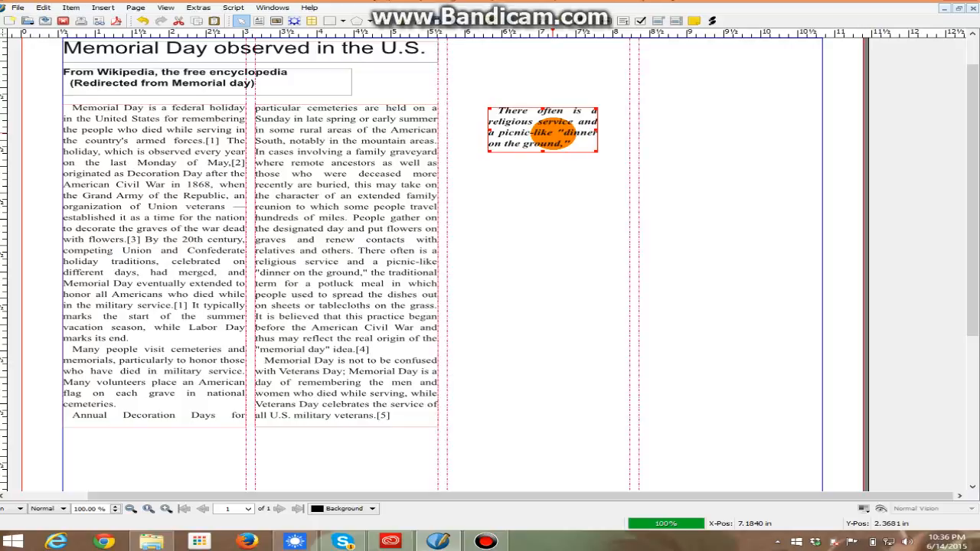
Set the quote frame's text flow to Use Frame Shape so that surrounding text wraps around it
right_click(552, 134)
click(588, 380)
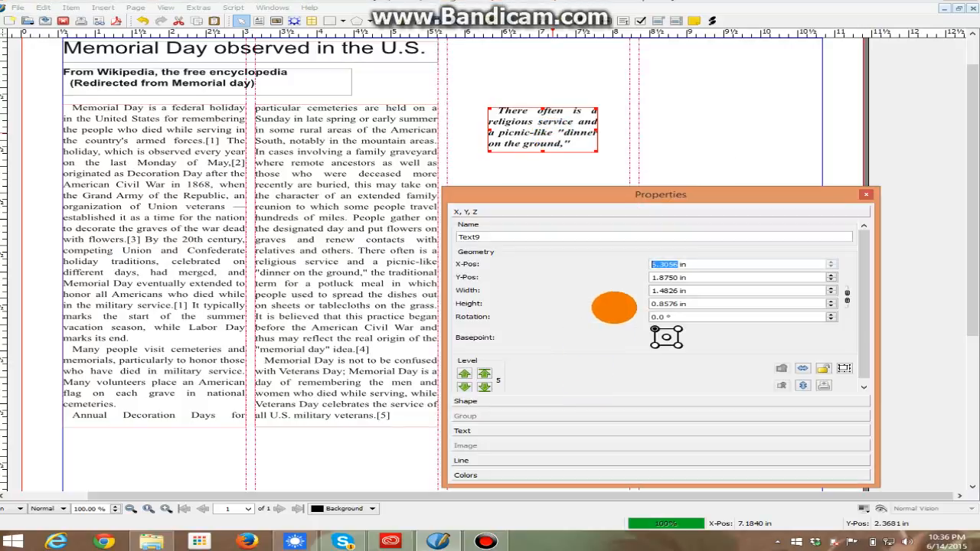
click(546, 431)
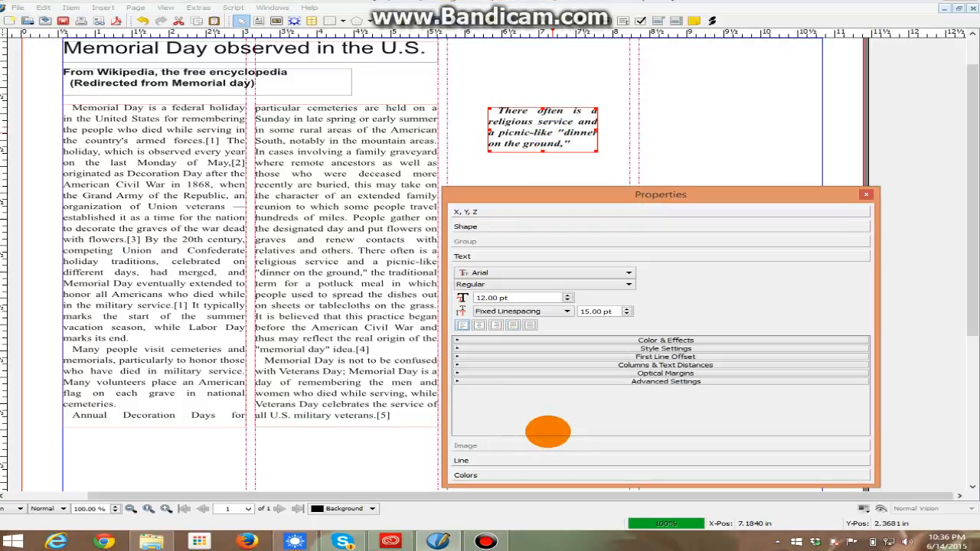
click(500, 226)
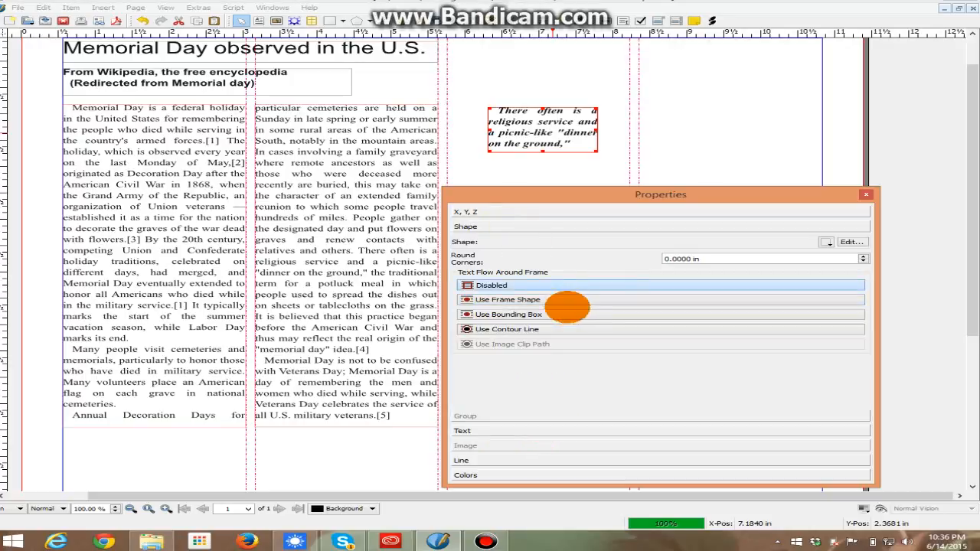
click(553, 300)
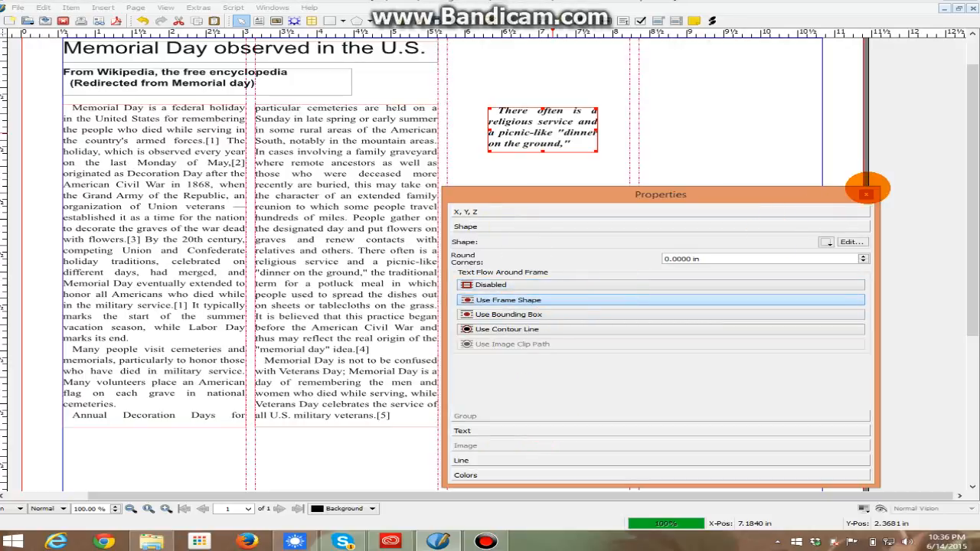
click(869, 194)
Open the quote frame's Columns & Text Distances settings and move the frame into the empty fourth column
drag(558, 135, 580, 238)
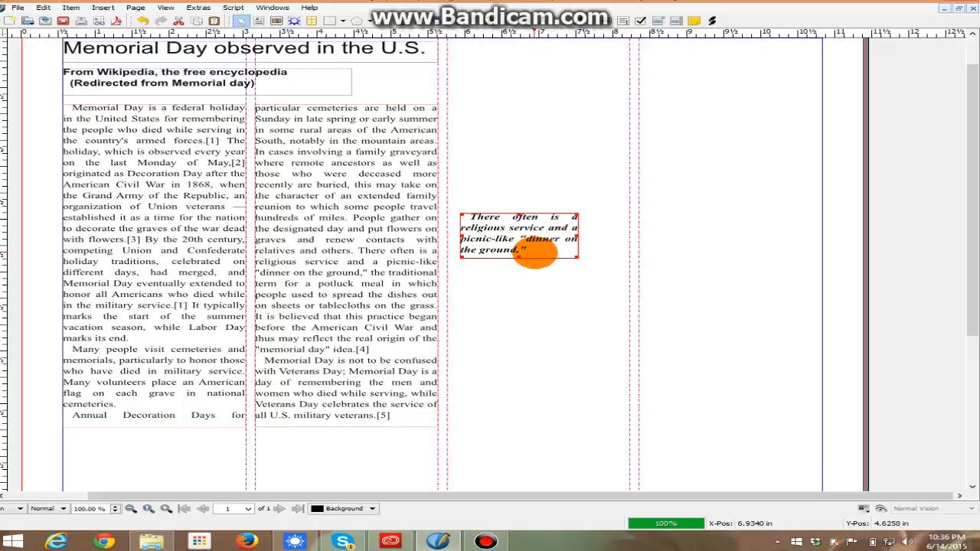
right_click(539, 248)
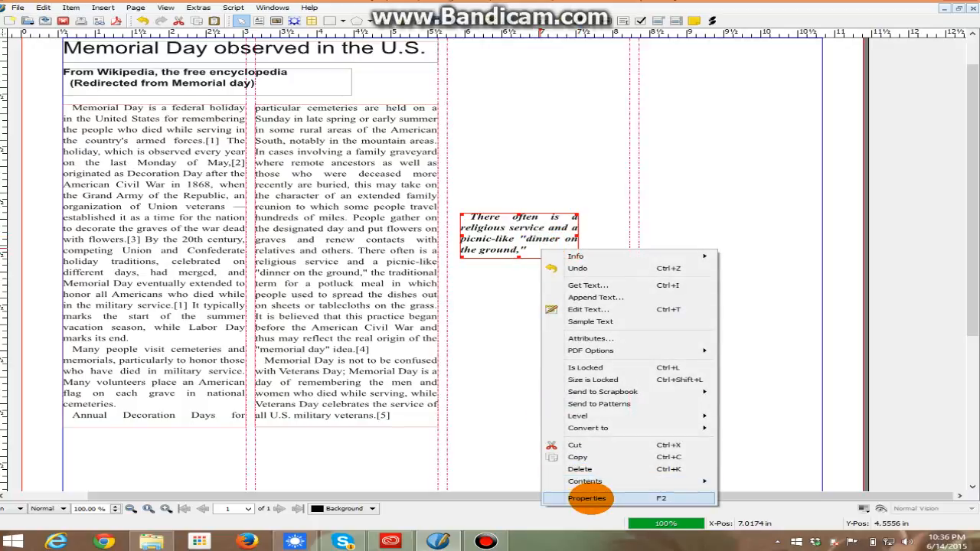
click(590, 495)
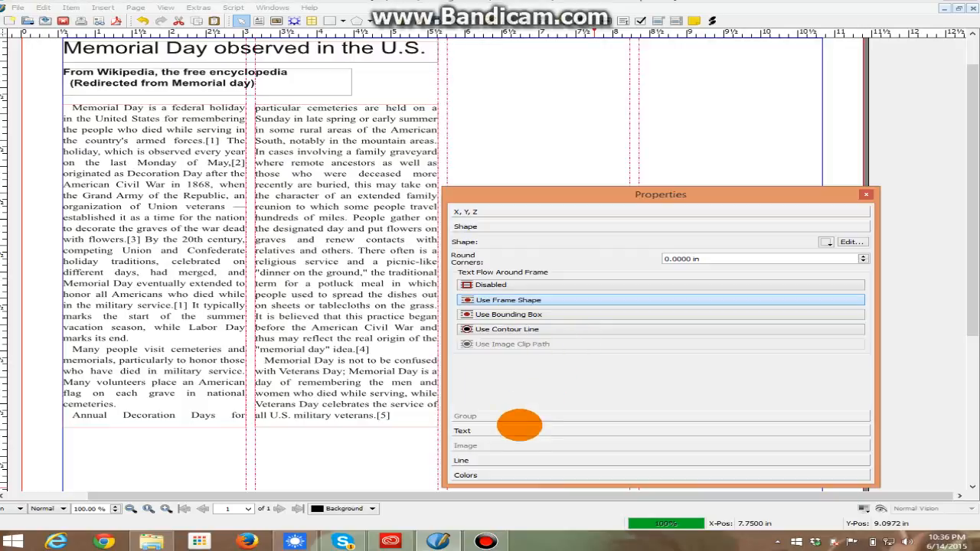
click(518, 430)
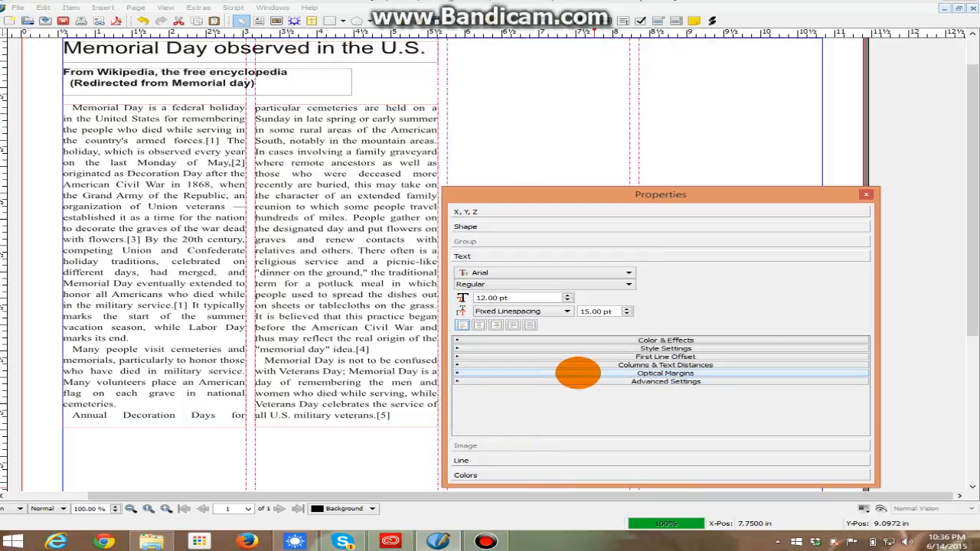
click(605, 365)
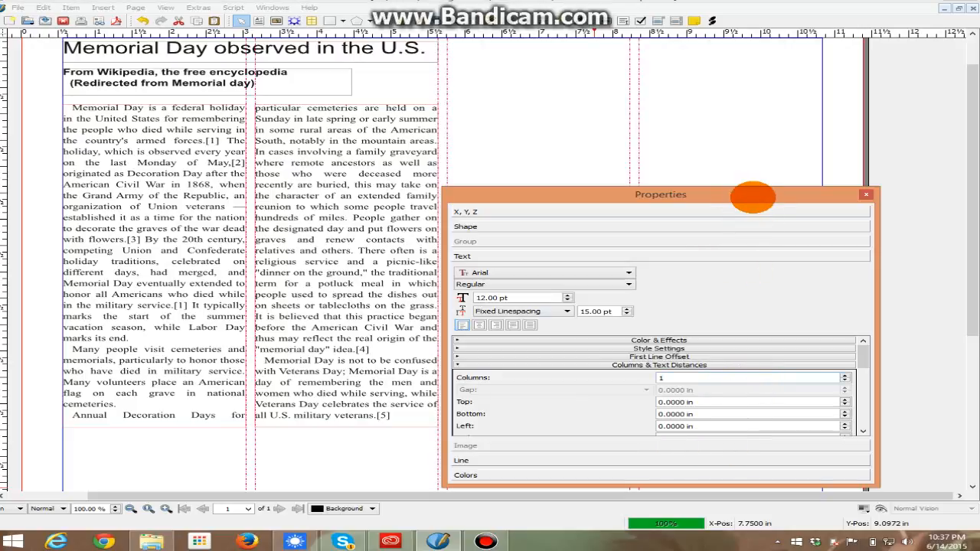
drag(752, 186, 753, 88)
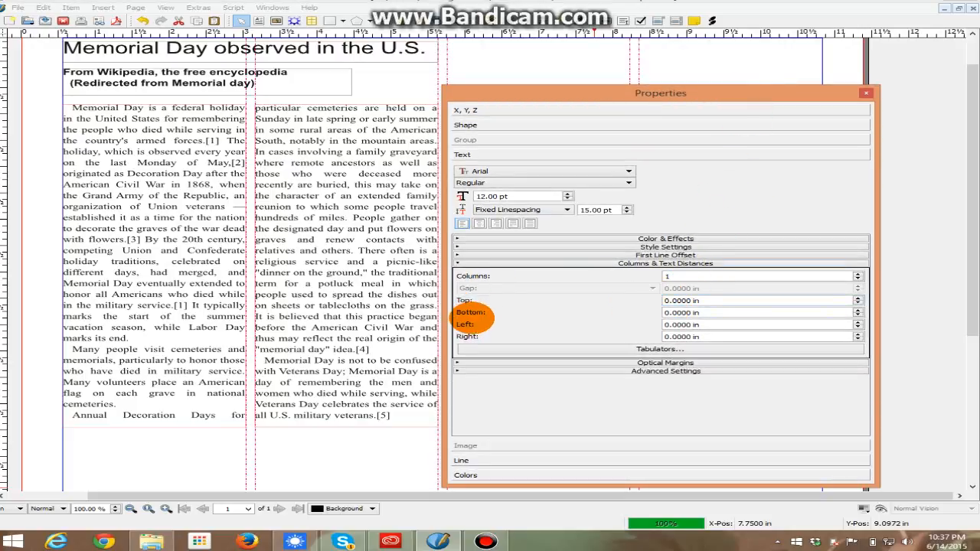
drag(573, 91, 186, 112)
click(522, 228)
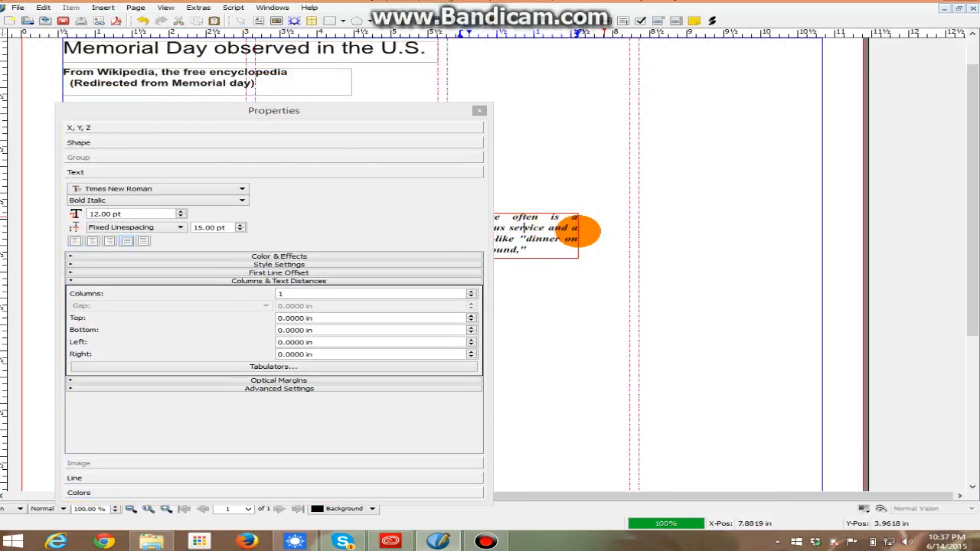
key(Escape)
drag(536, 225, 750, 198)
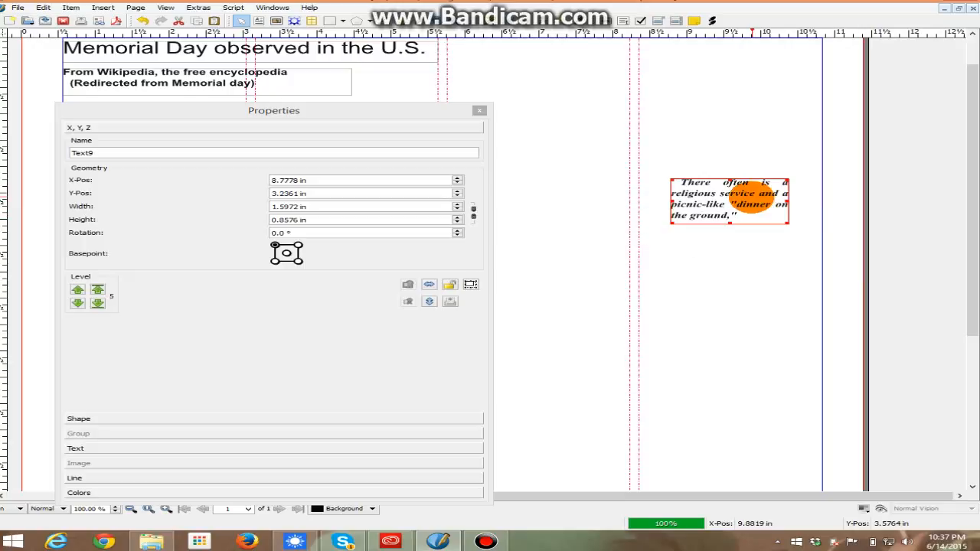
Set the quote frame's top, bottom, left and right text distances to 0.25 in each
drag(383, 111, 501, 96)
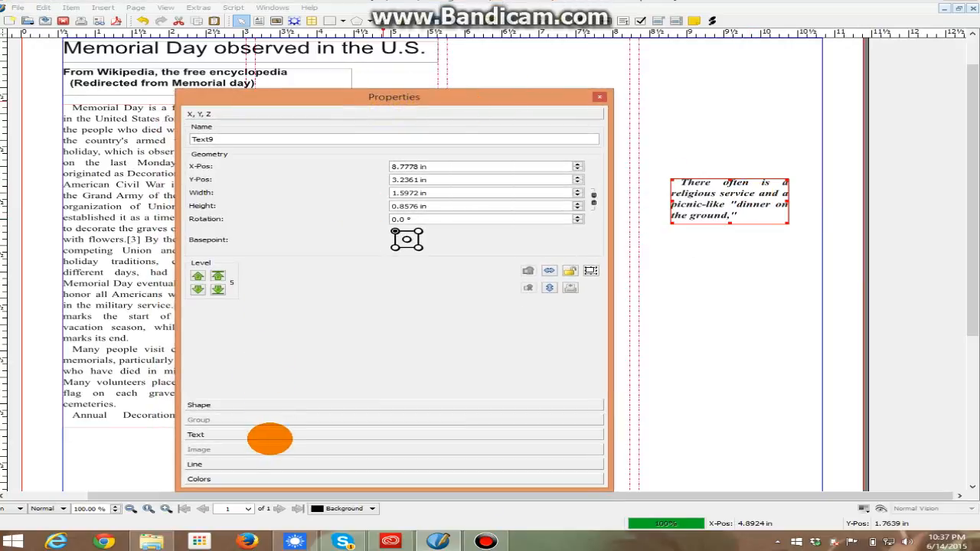
click(270, 434)
double_click(428, 304)
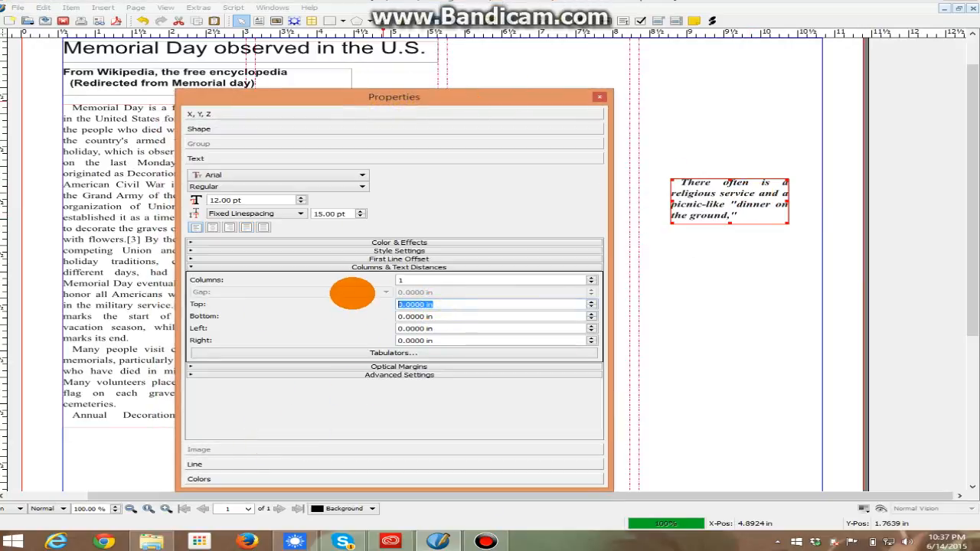
text(0.25)
key(Return)
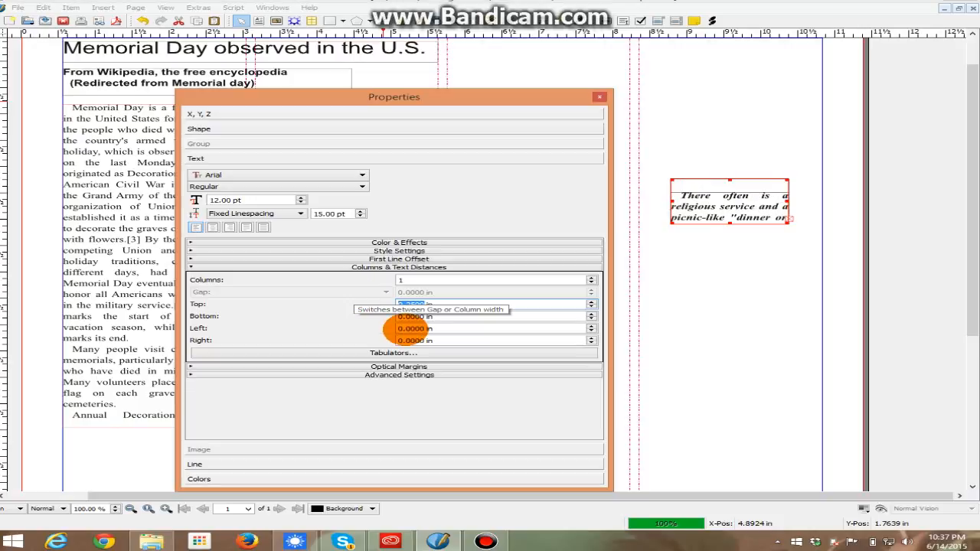
double_click(398, 316)
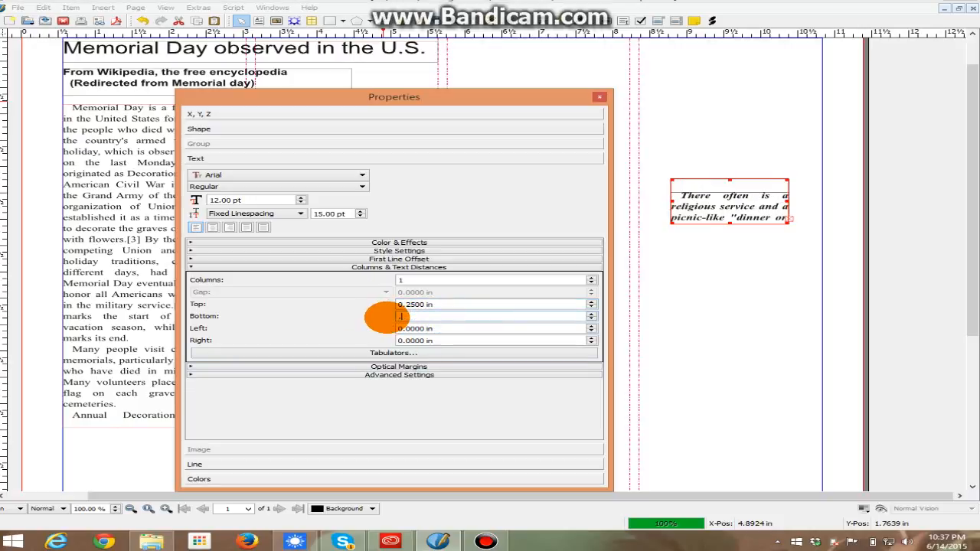
double_click(432, 328)
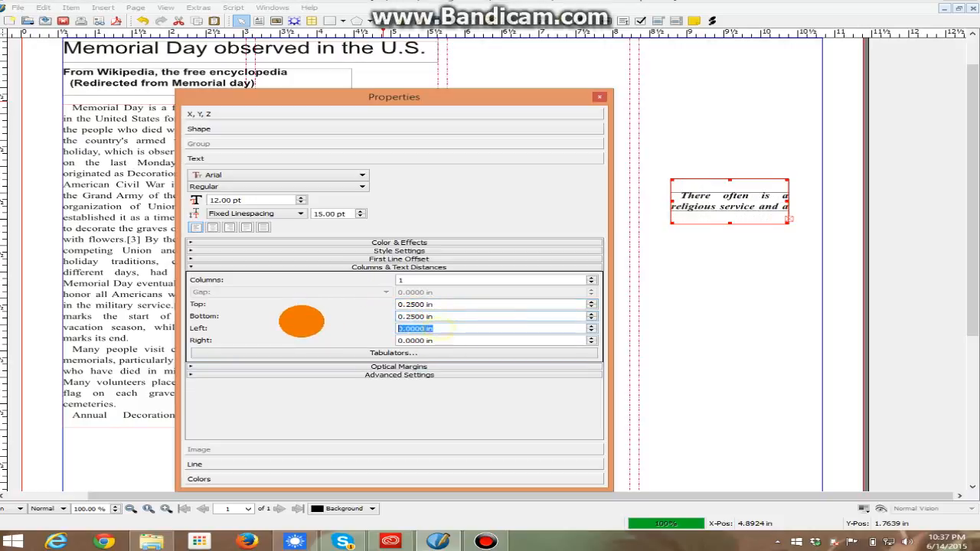
key(Return)
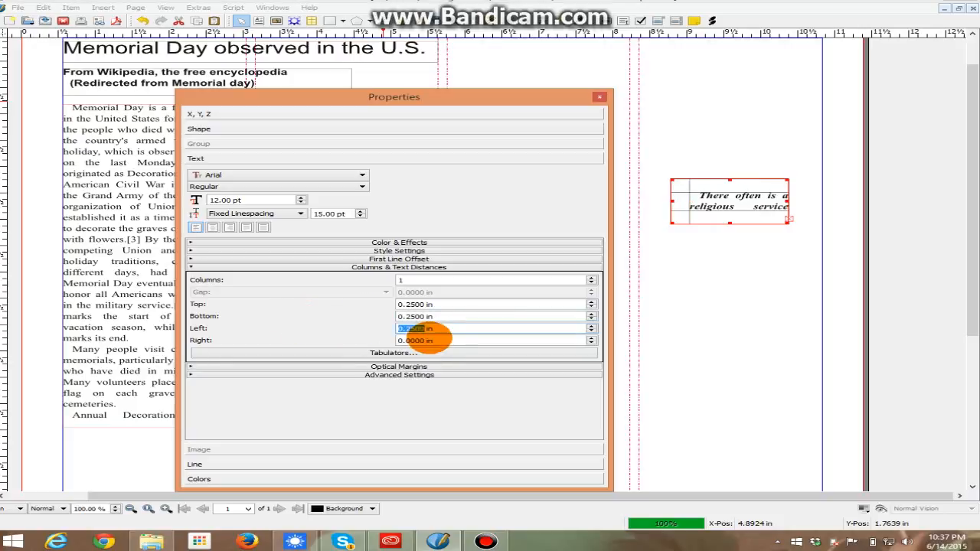
drag(445, 339, 385, 340)
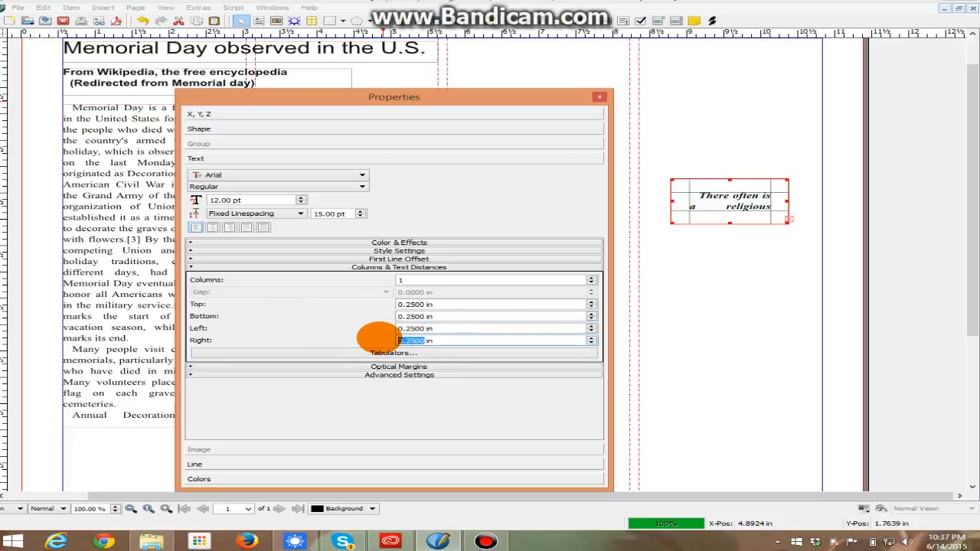
Enlarge the quote frame until the whole quote fits inside its margins, and place it across the gutter between the first and second text columns
click(701, 203)
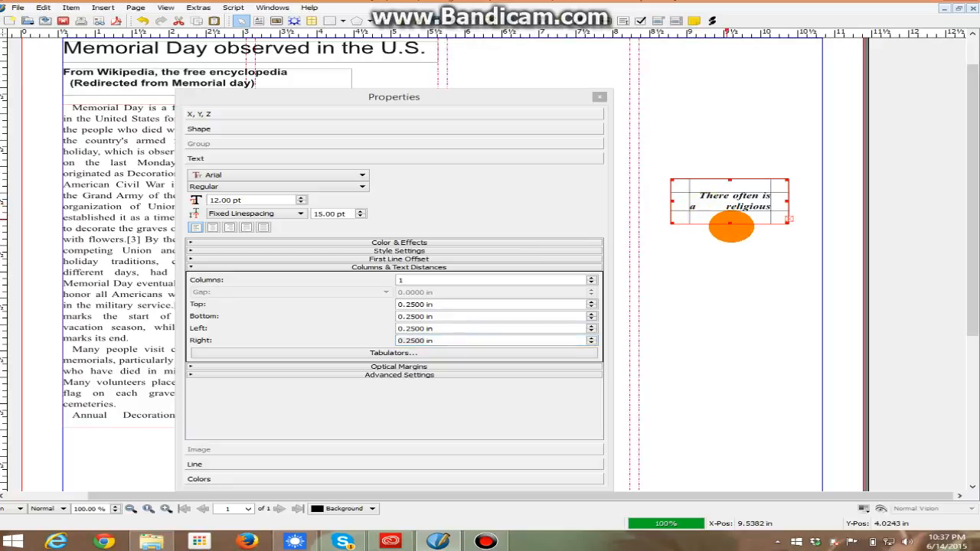
drag(731, 225, 736, 242)
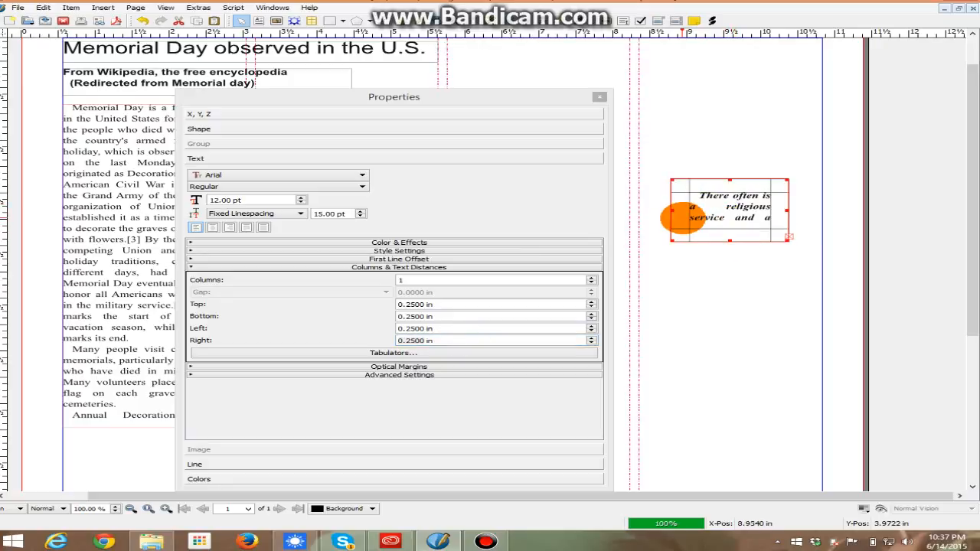
drag(671, 211, 654, 212)
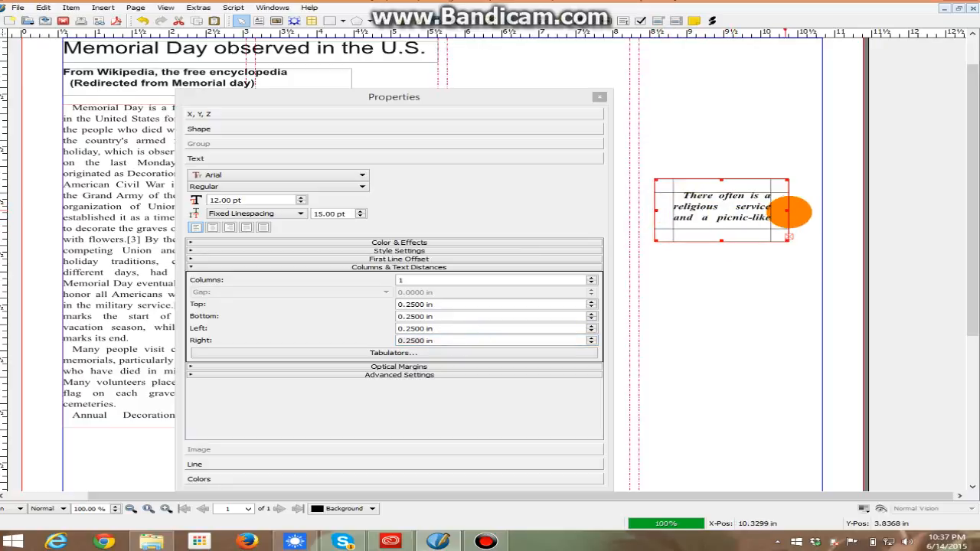
drag(788, 212, 802, 212)
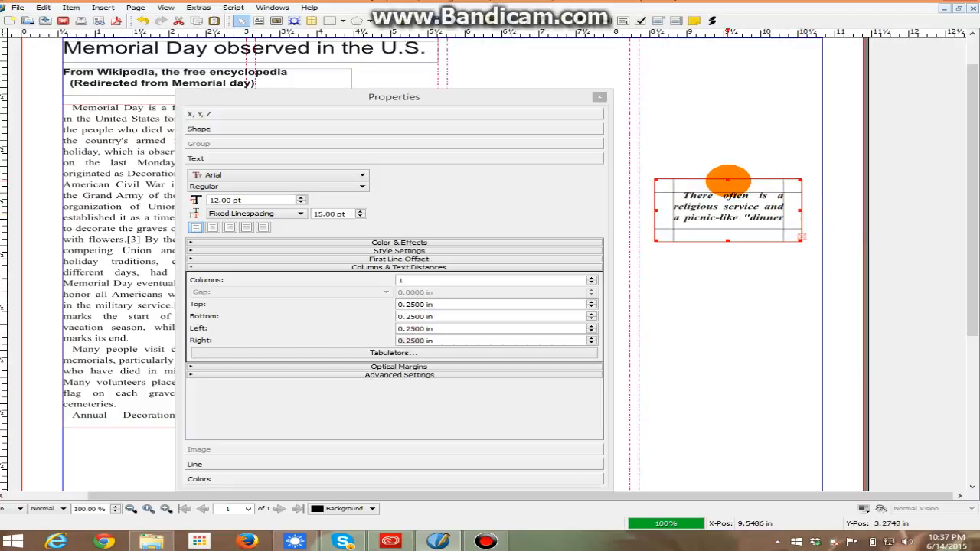
drag(728, 181, 729, 169)
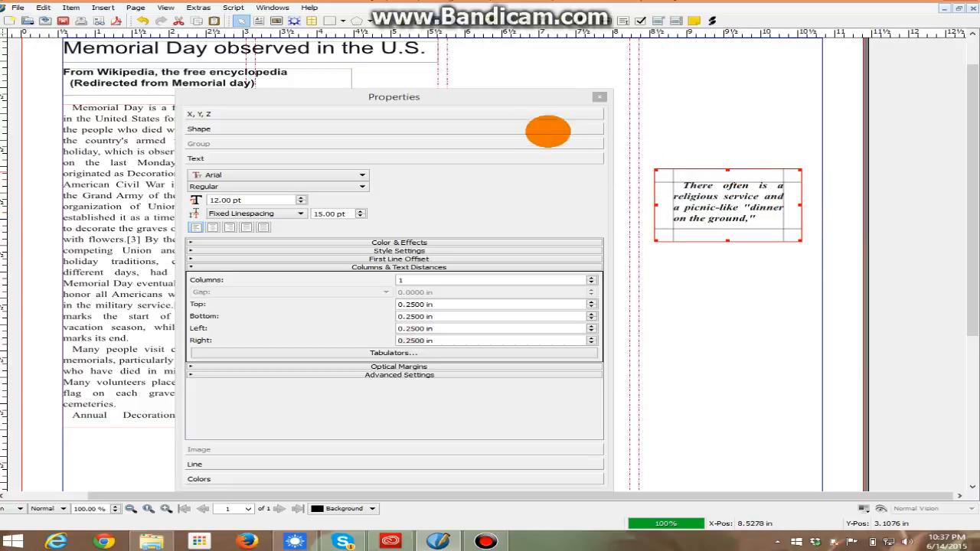
click(599, 96)
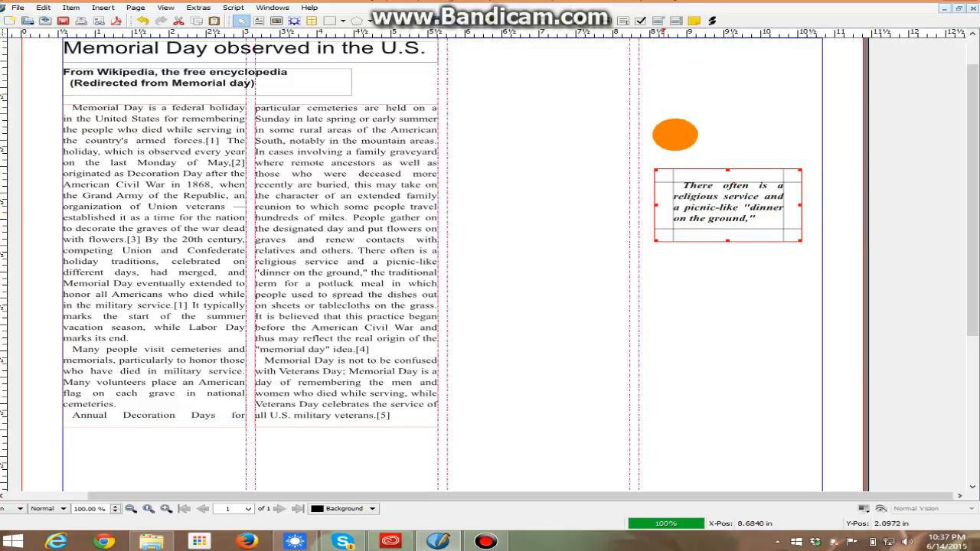
drag(750, 201, 271, 214)
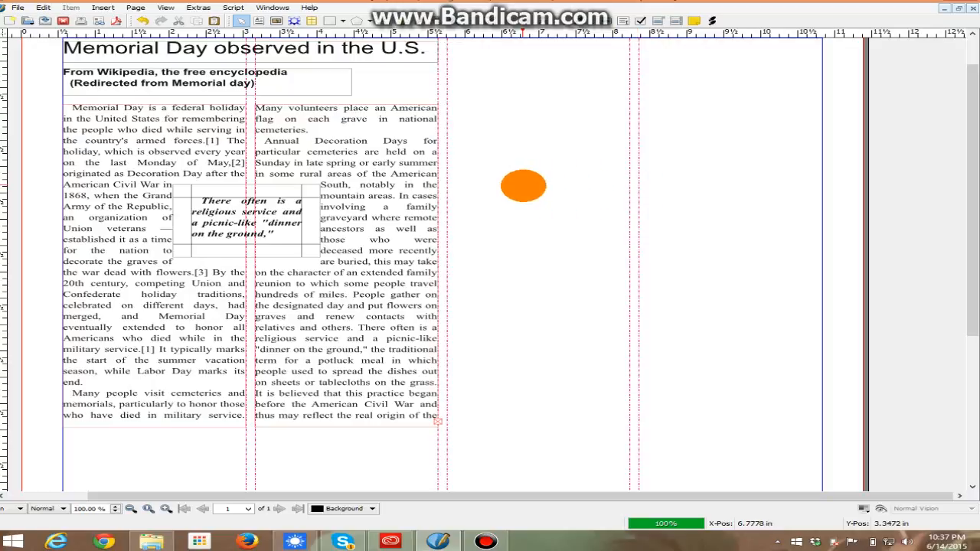
Lengthen the first and second text column frames downward to matching heights until the whole article fits
click(216, 358)
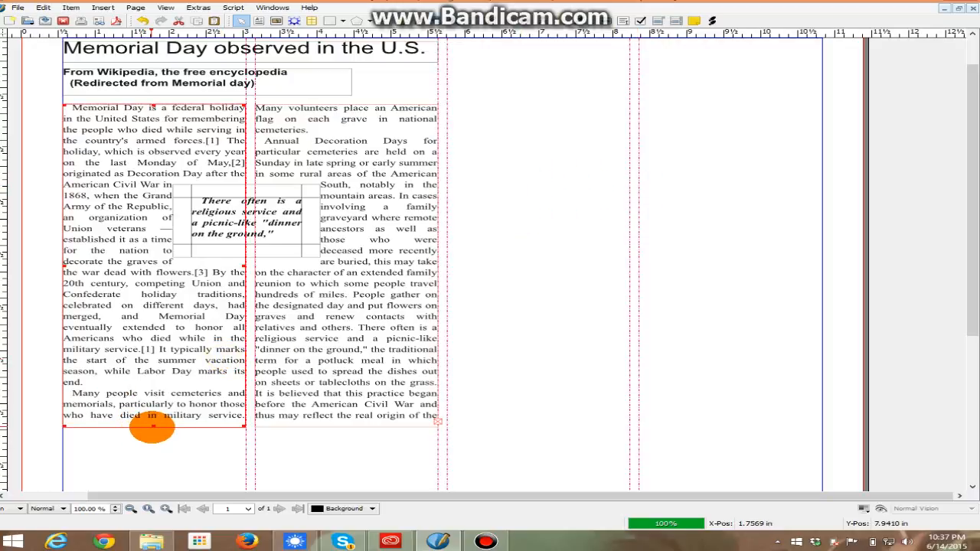
mouse_move(152, 426)
mouse_down()
mouse_move(153, 455)
mouse_move(159, 444)
mouse_up()
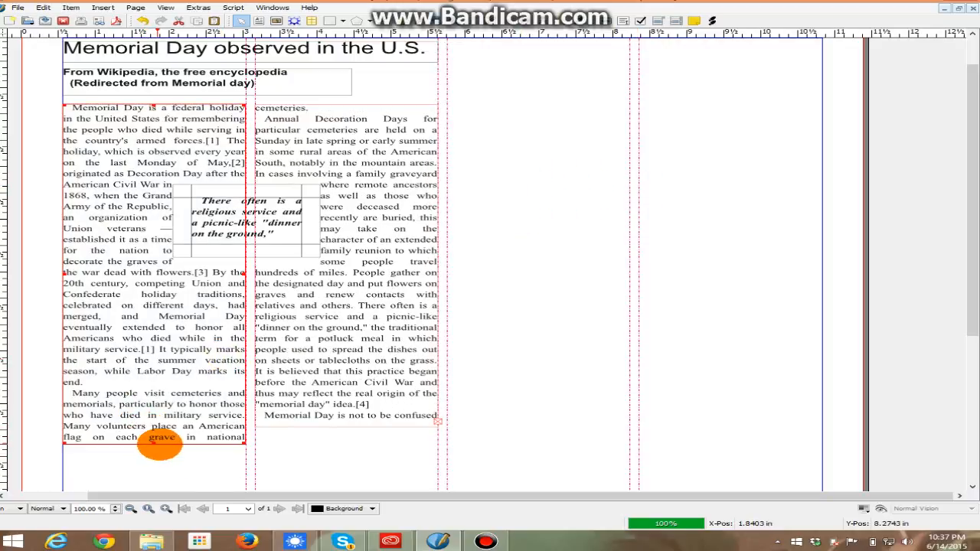
click(320, 385)
drag(343, 431, 339, 442)
click(182, 418)
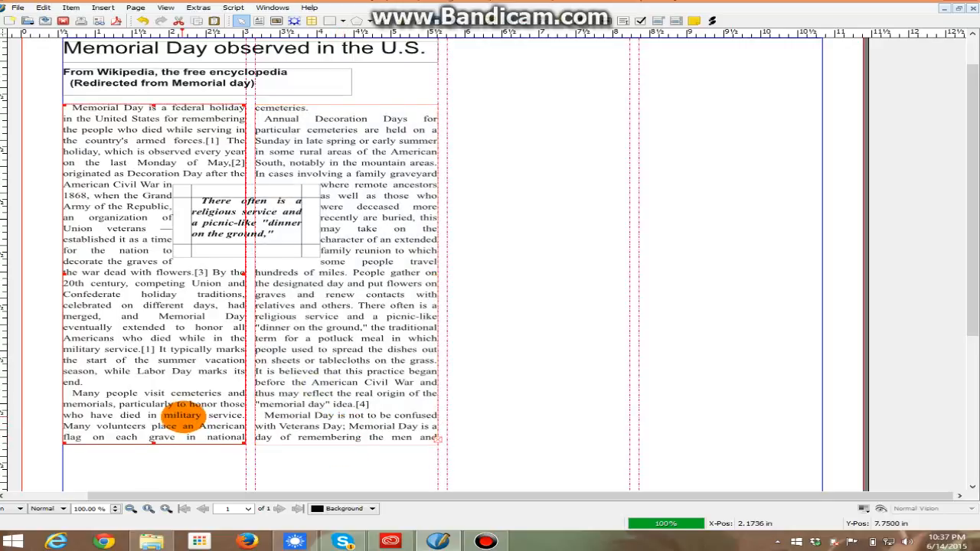
scroll(163, 405, down, 1)
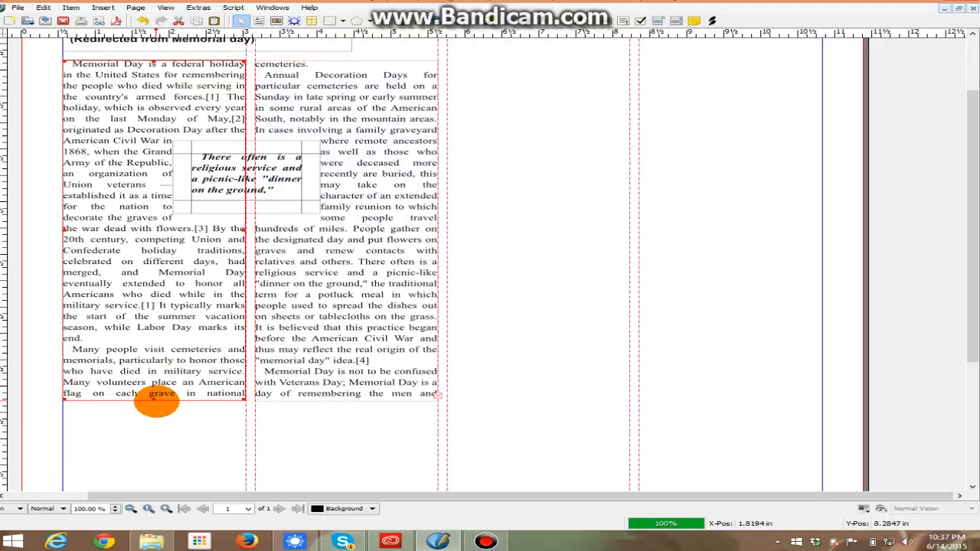
drag(157, 400, 150, 419)
click(336, 392)
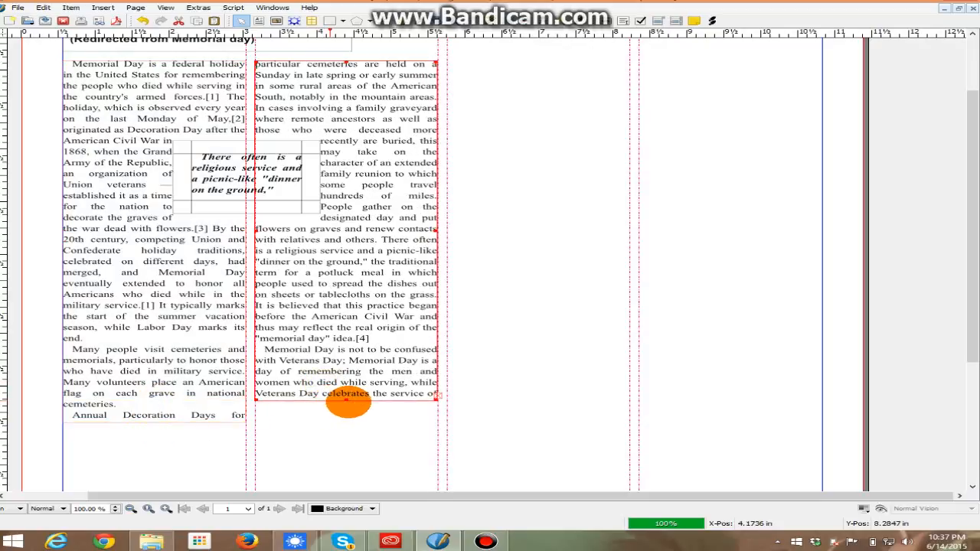
drag(346, 399, 340, 423)
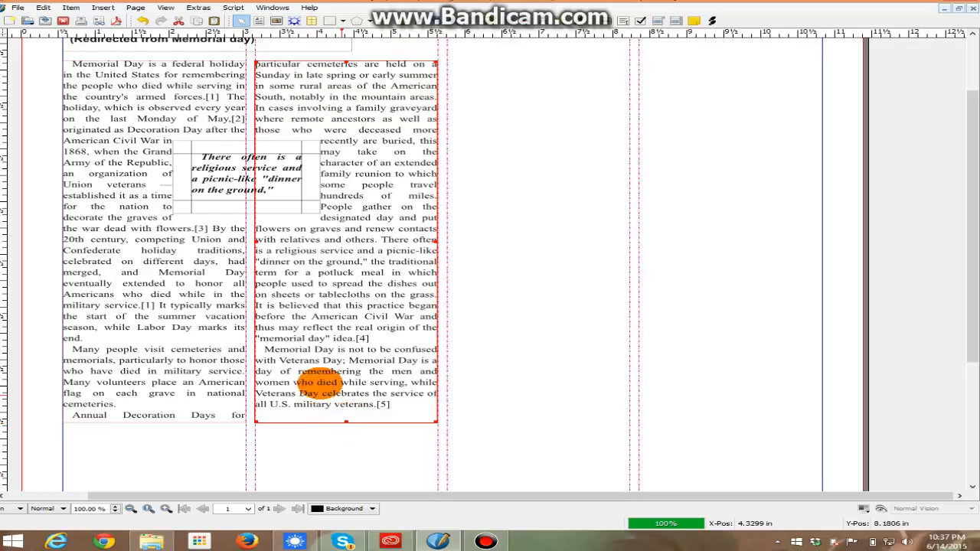
Move the pull quote frame lower, keeping it across the gutter between the first and second text columns
click(244, 173)
drag(245, 173, 248, 206)
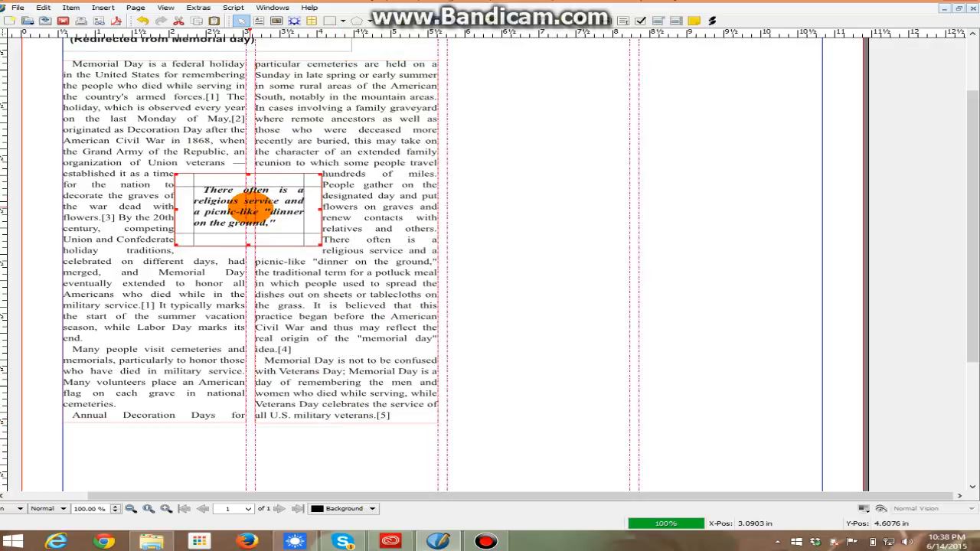
click(602, 177)
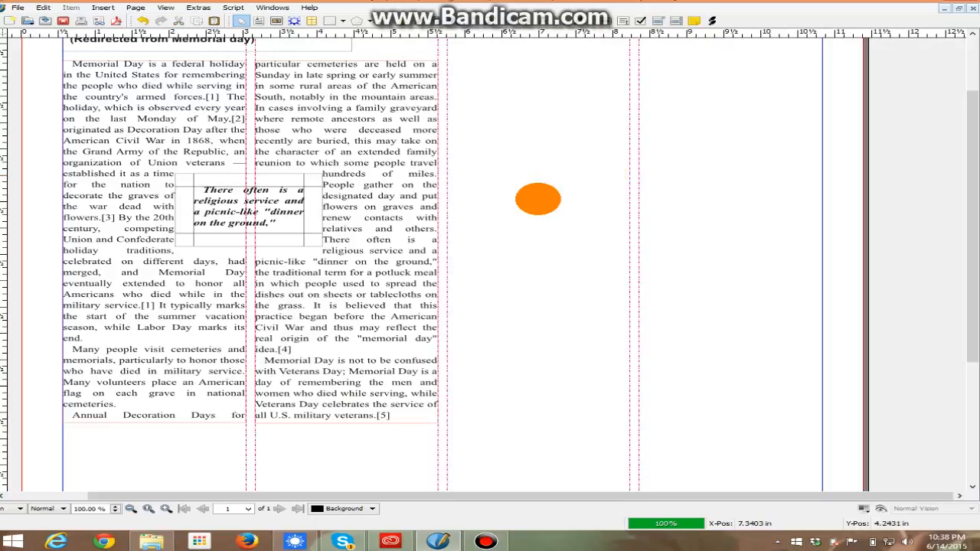
Look over the page from the headline to the bottom margin to check the text wrap and remaining empty space
scroll(535, 200, up, 2)
scroll(534, 200, up, 1)
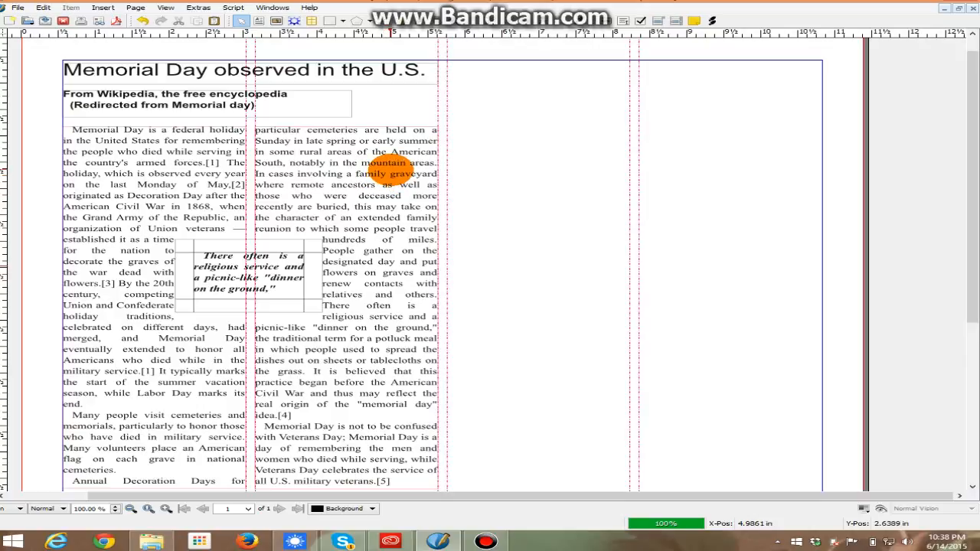
scroll(390, 164, down, 1)
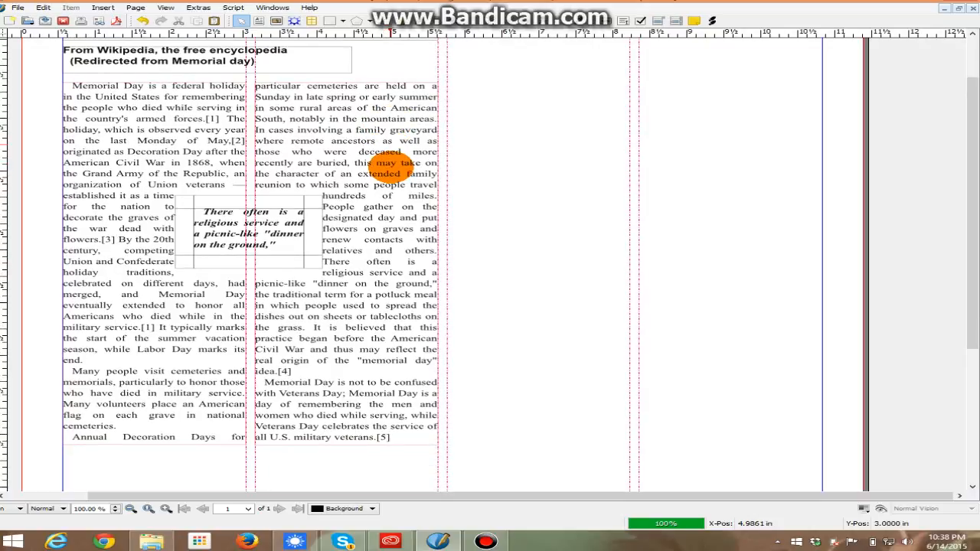
scroll(392, 163, down, 5)
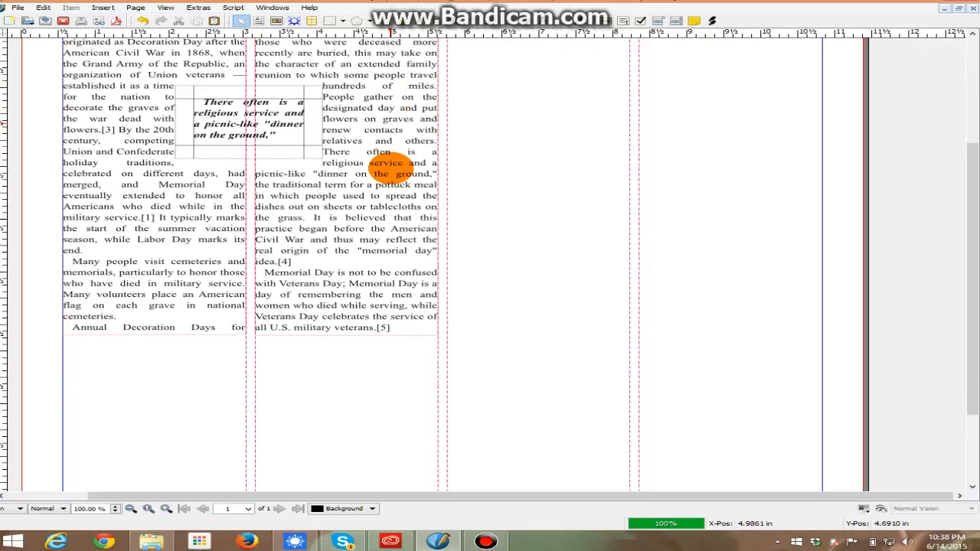
scroll(391, 164, up, 6)
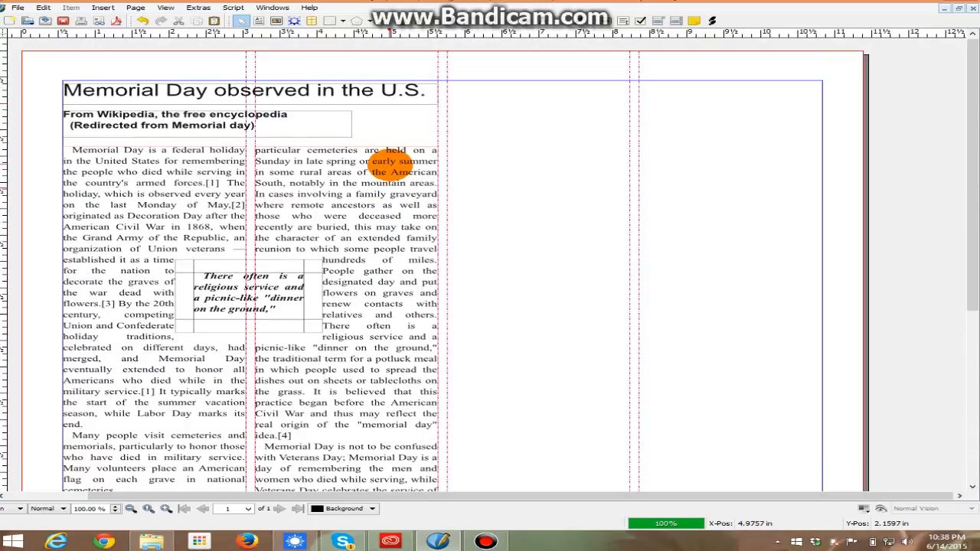
scroll(390, 162, down, 6)
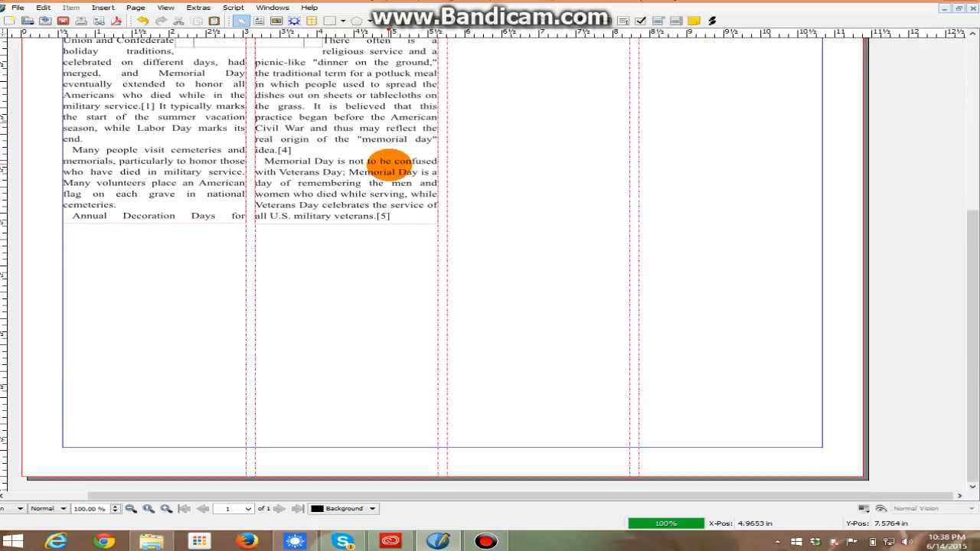
scroll(510, 119, up, 6)
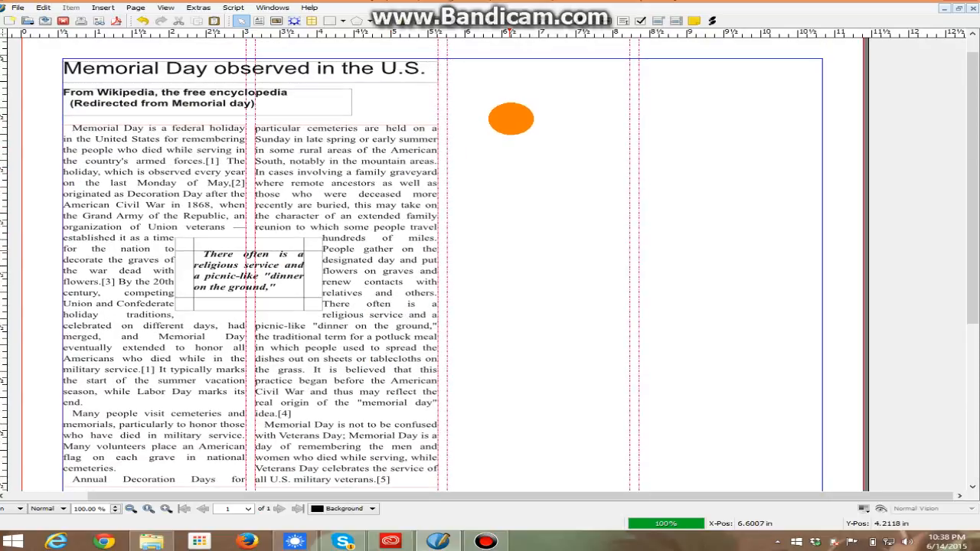
scroll(676, 134, down, 6)
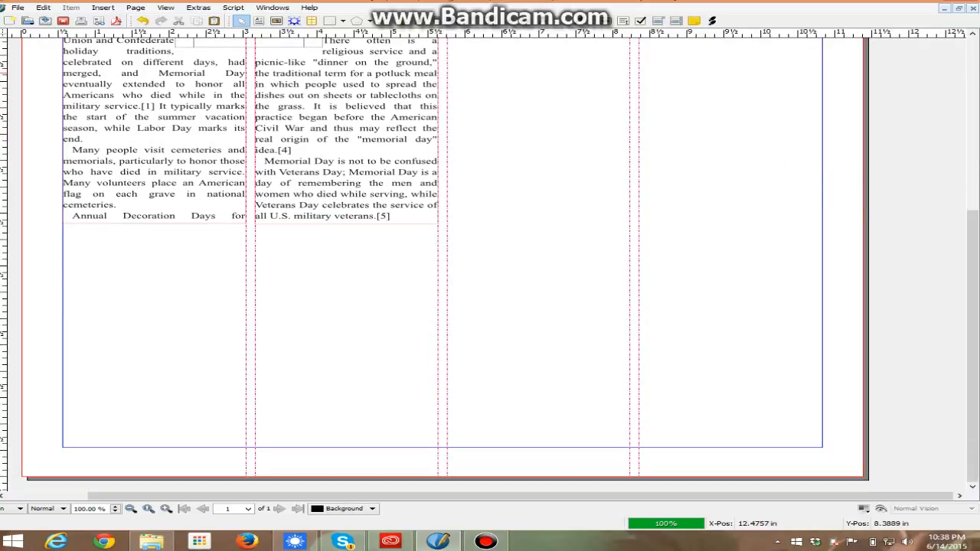
Try enlarging the small cemetery photo to about the second column's width below the article, and delete it
click(674, 170)
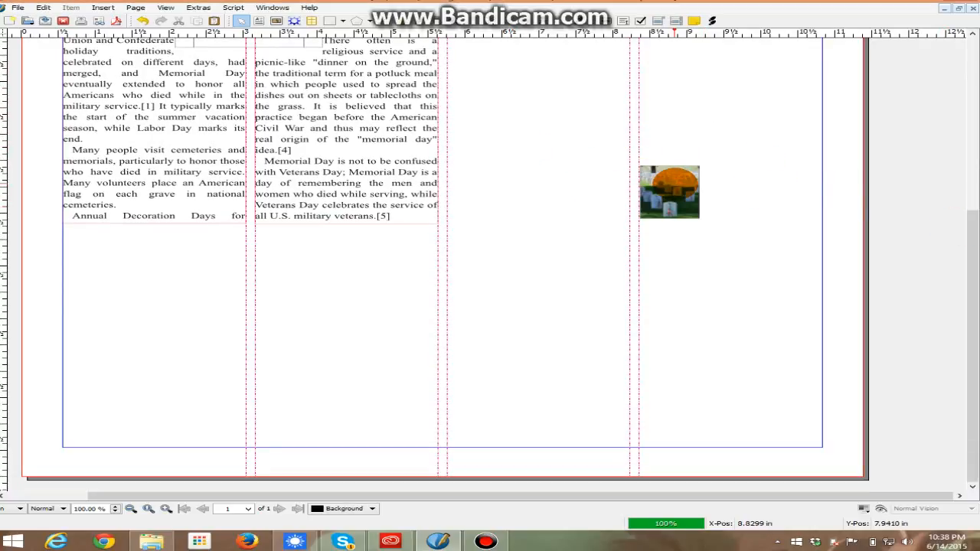
drag(674, 185, 321, 283)
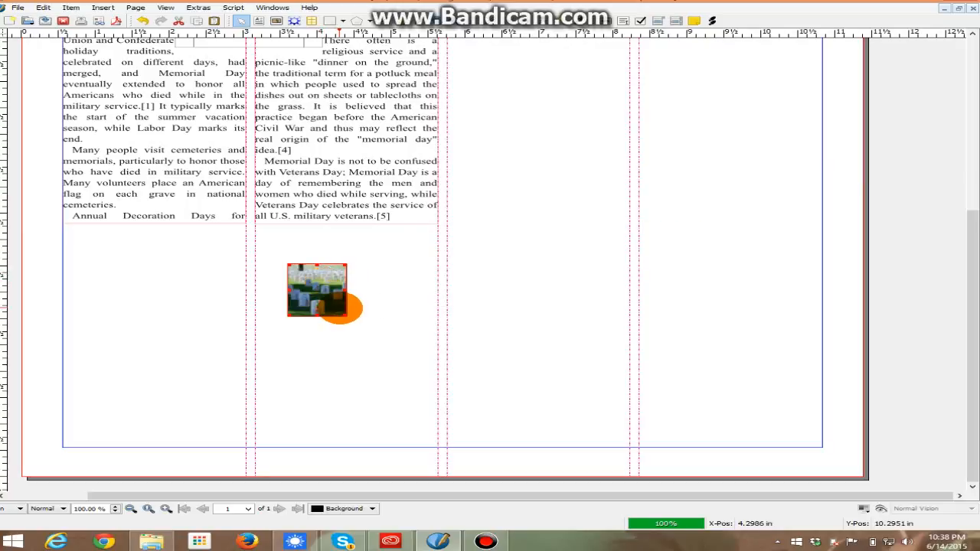
drag(346, 315, 433, 394)
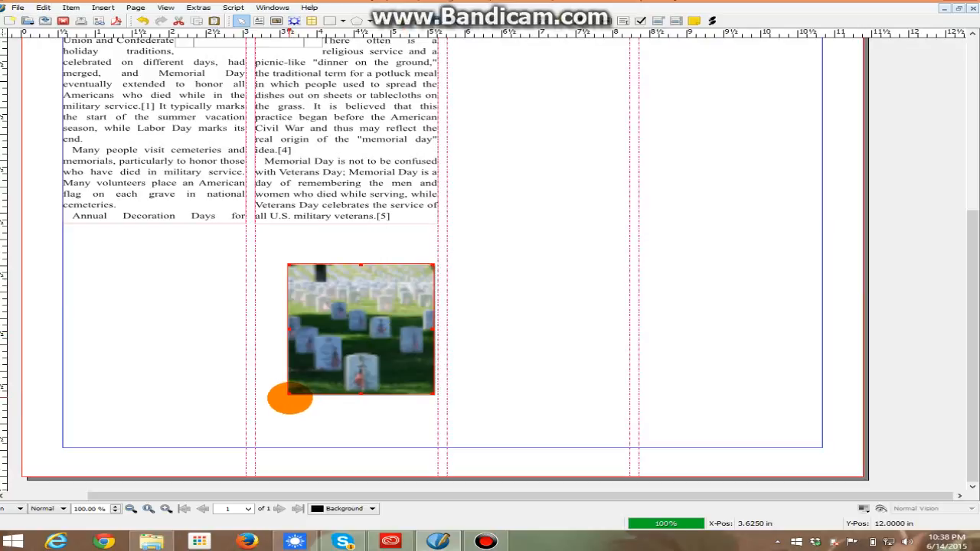
drag(288, 395, 257, 416)
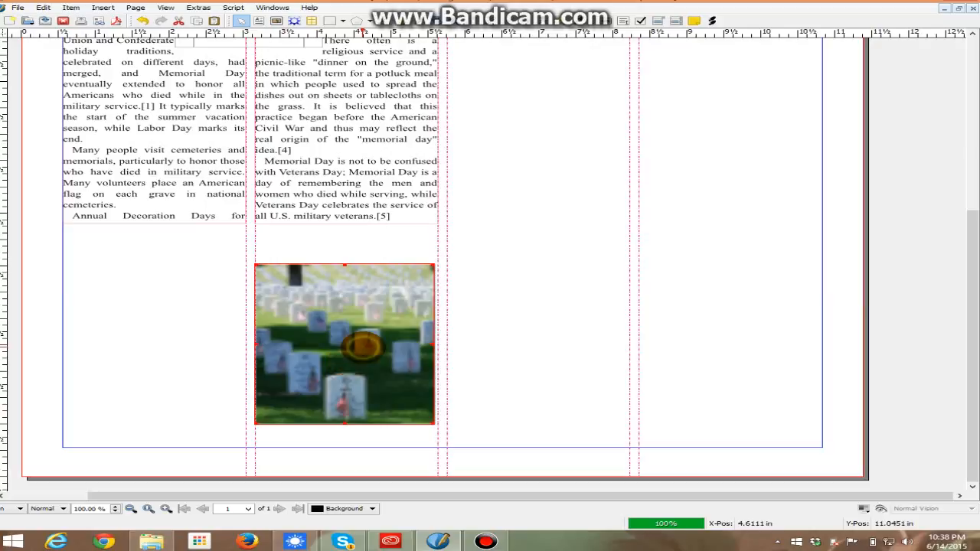
key(Delete)
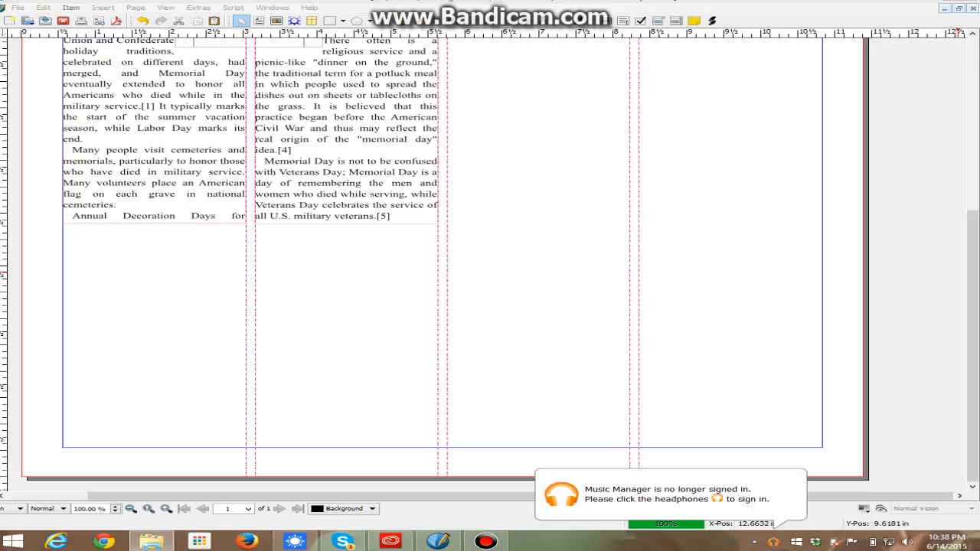
Place the large dog photo on the page and move it up over the lower part of the text columns
key(ctrl+v)
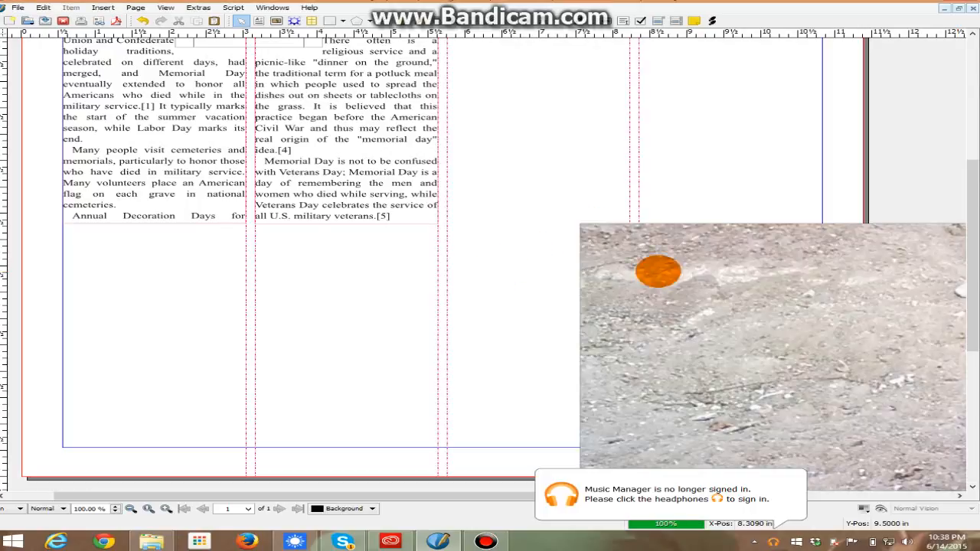
click(788, 289)
drag(644, 271, 392, 205)
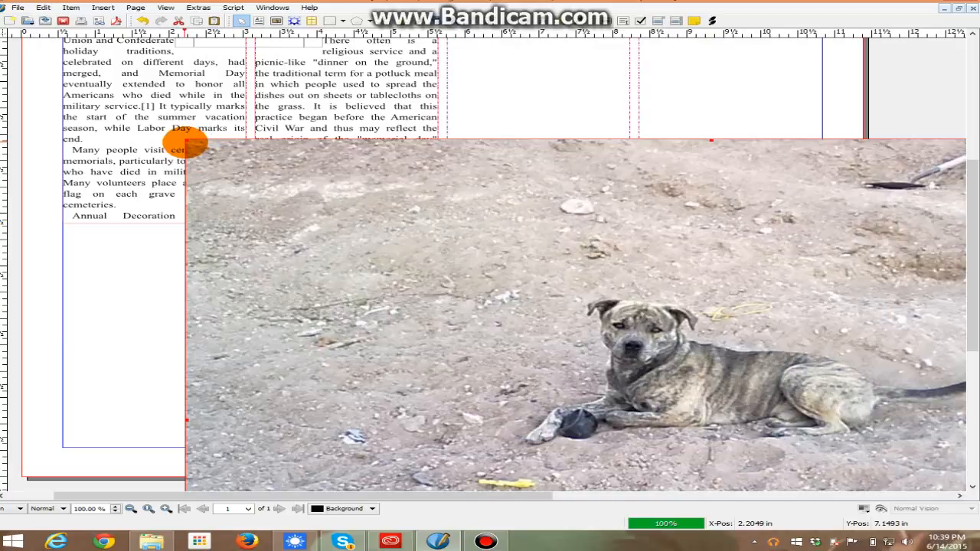
Shrink the dog photo to about 5.6 in wide and position it at the left margin just below the article columns
drag(186, 142, 575, 351)
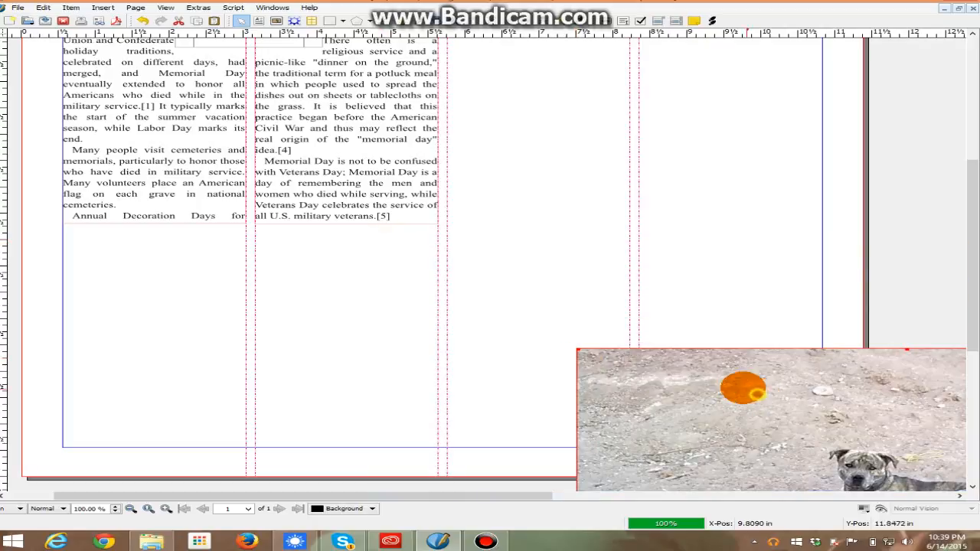
drag(744, 390, 405, 237)
drag(254, 192, 365, 266)
scroll(460, 308, down, 1)
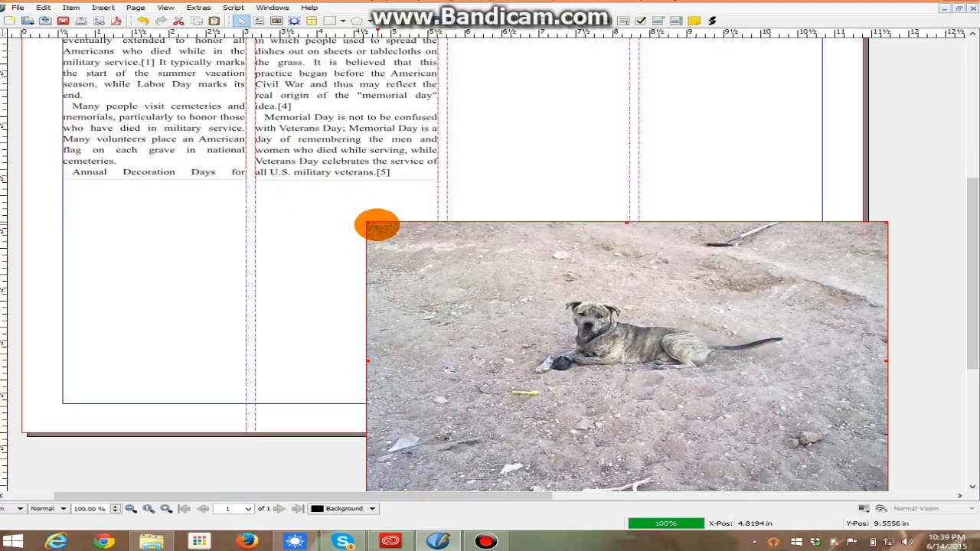
drag(368, 223, 468, 275)
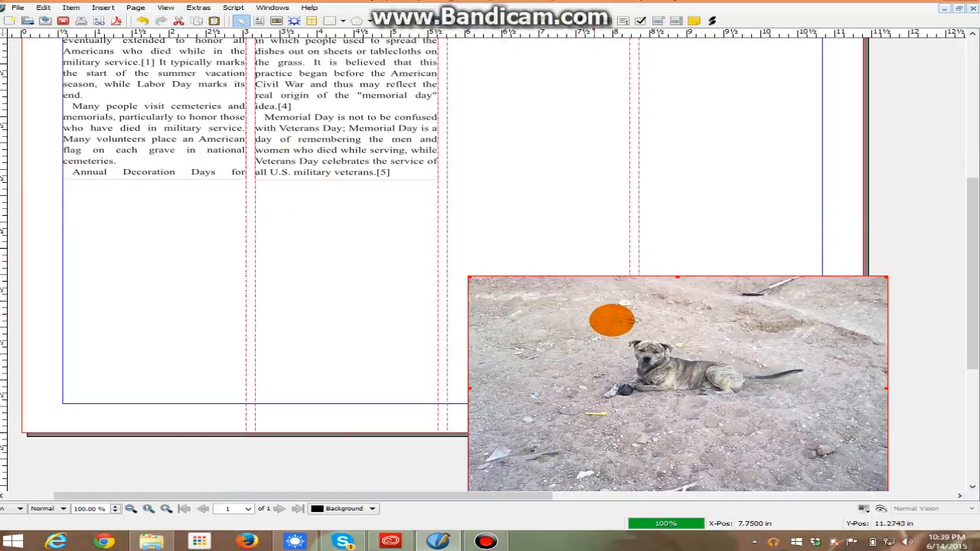
drag(550, 302, 221, 237)
drag(200, 228, 204, 225)
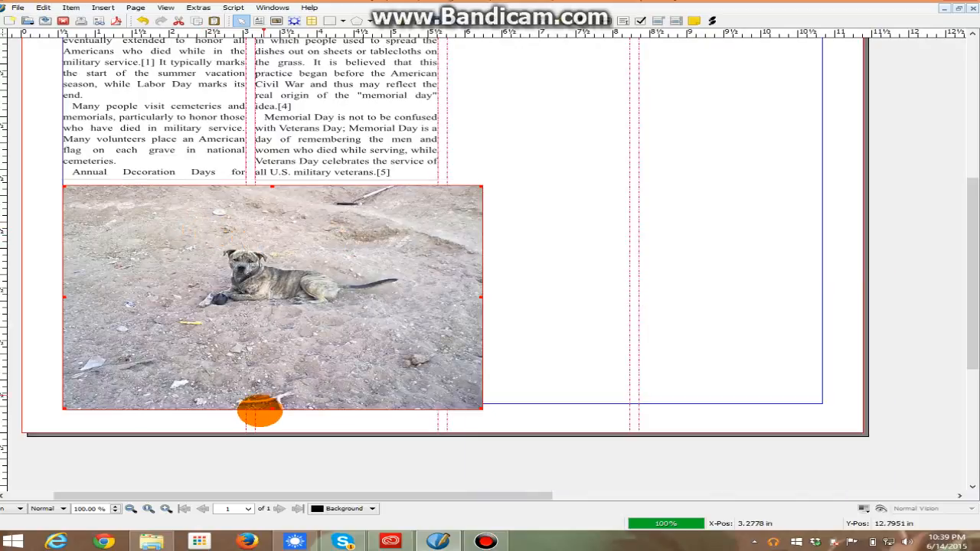
Crop the photo frame closely around the dog on all four sides and move it across the third and fourth columns
drag(270, 408, 284, 309)
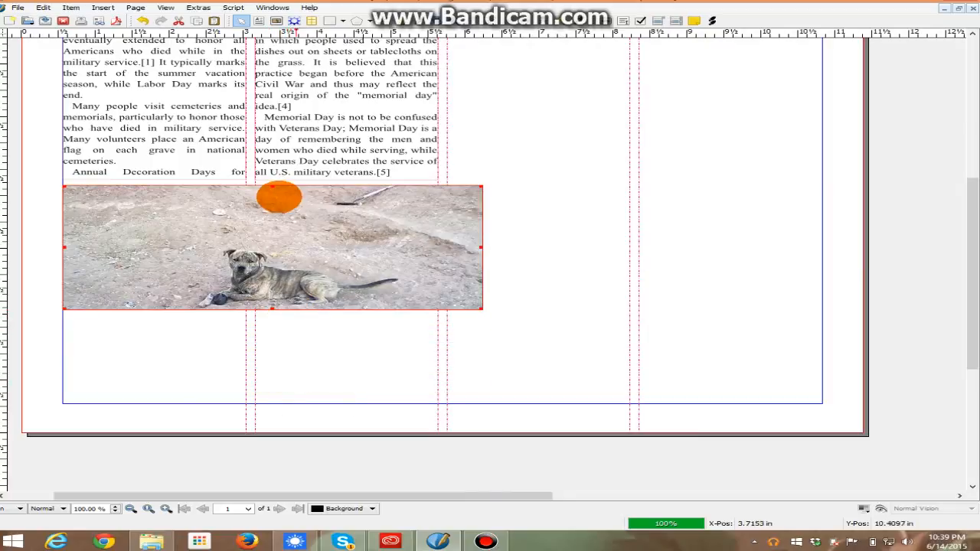
drag(271, 185, 269, 246)
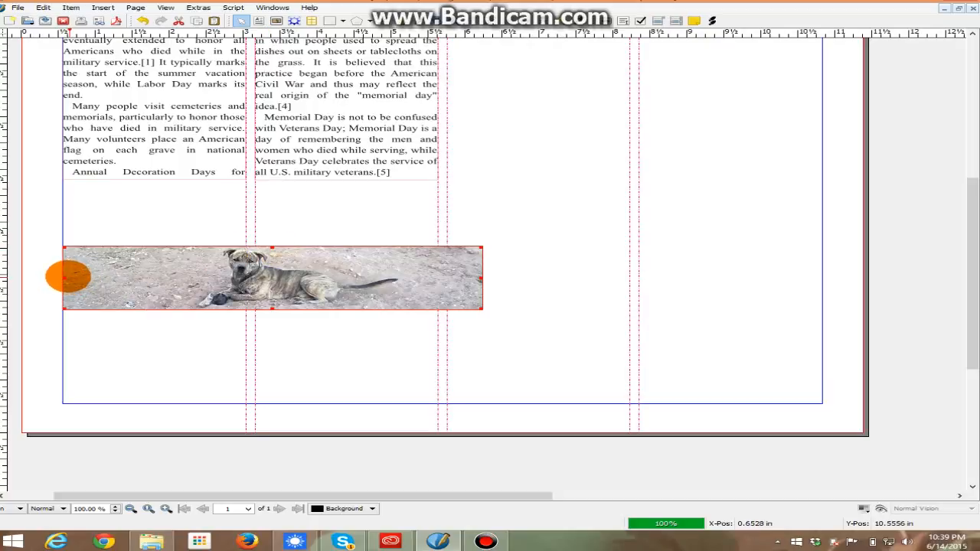
drag(66, 279, 191, 280)
drag(480, 281, 405, 280)
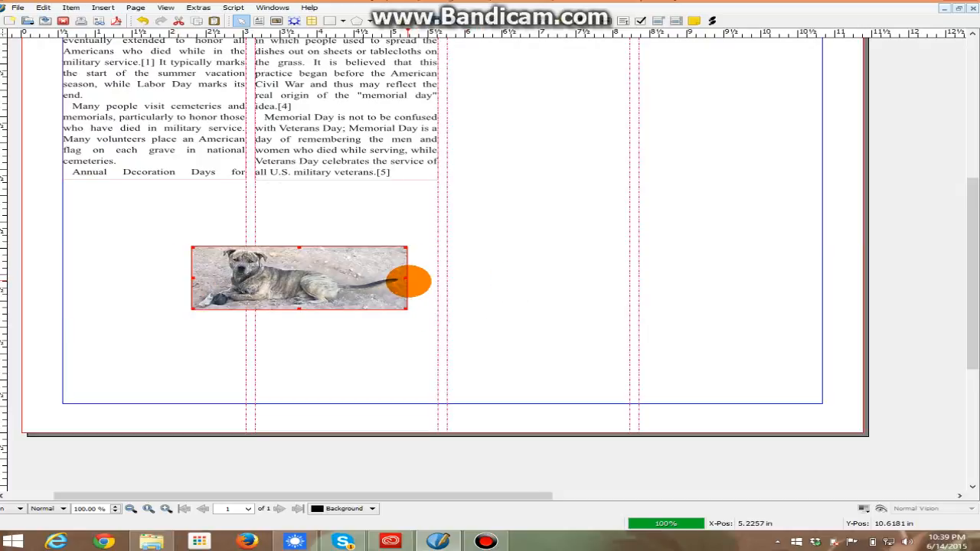
drag(328, 273, 260, 266)
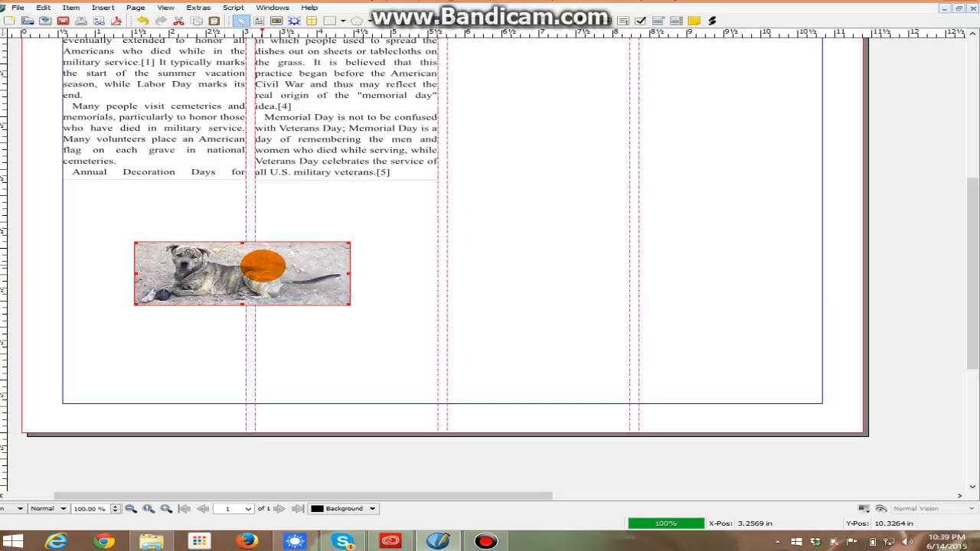
drag(262, 266, 648, 217)
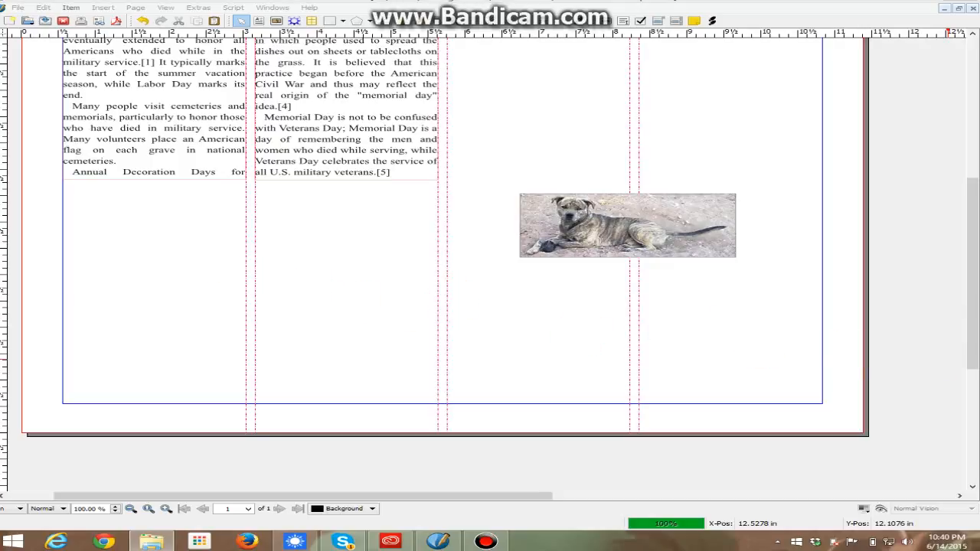
Place the arcade photo on the page, shrink and crop it to about 7.6 in wide, and position it at the left margin below the columns
drag(419, 296, 400, 289)
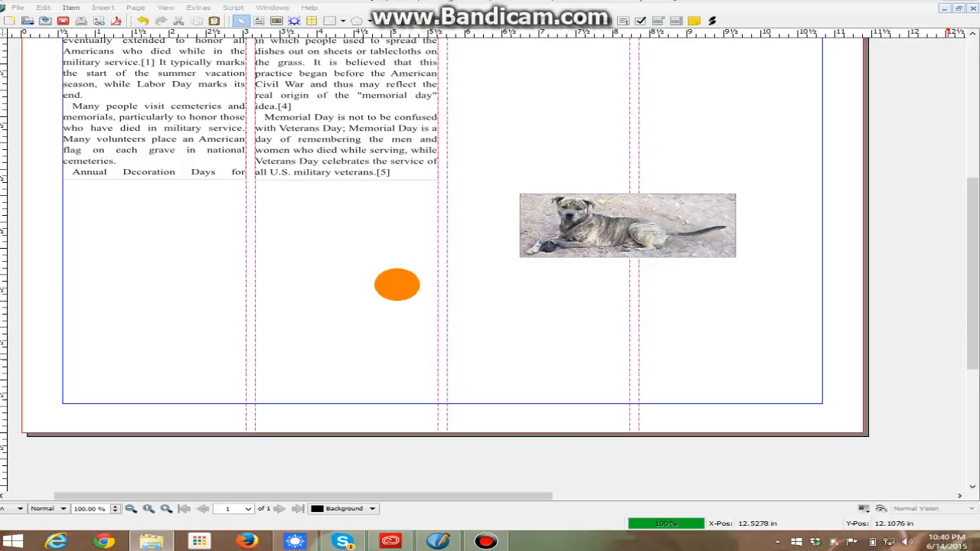
click(194, 206)
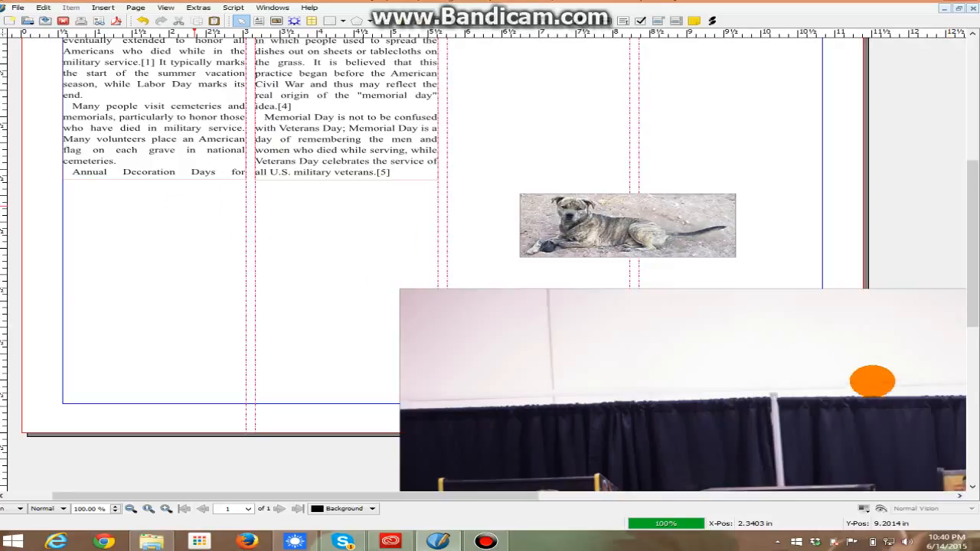
click(586, 372)
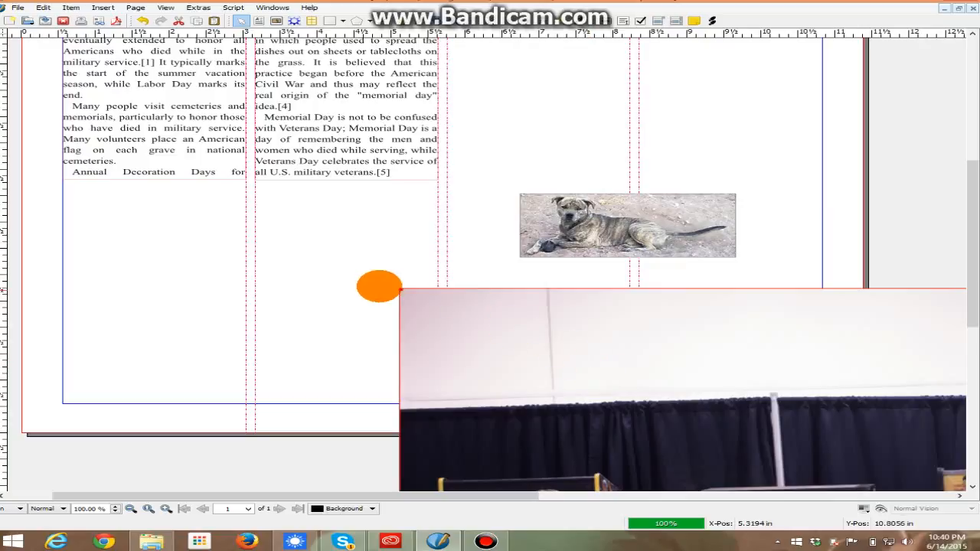
drag(398, 287, 200, 247)
click(349, 330)
drag(348, 331, 211, 267)
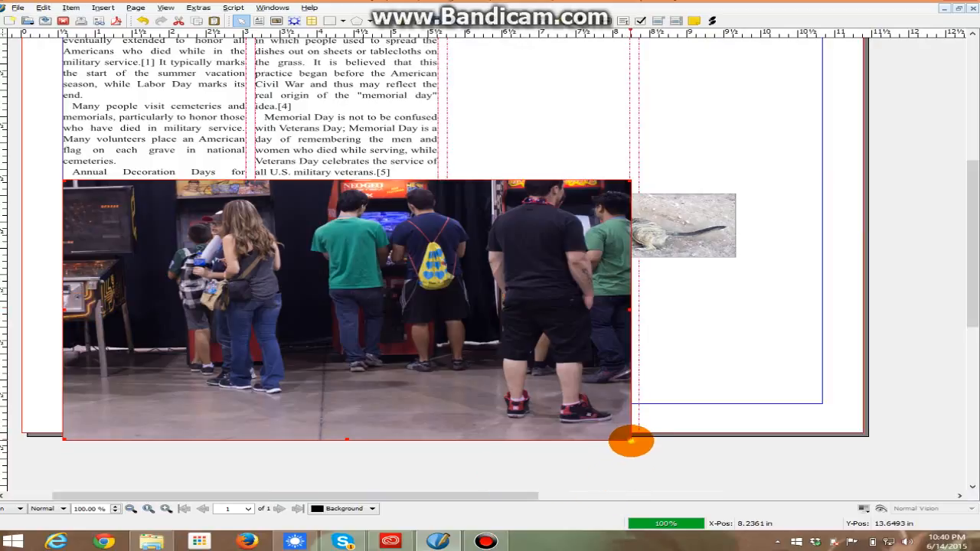
Shrink the arcade photo to the width of the two text columns, about 5 in, and rest it on the bottom page margin
drag(631, 441, 447, 355)
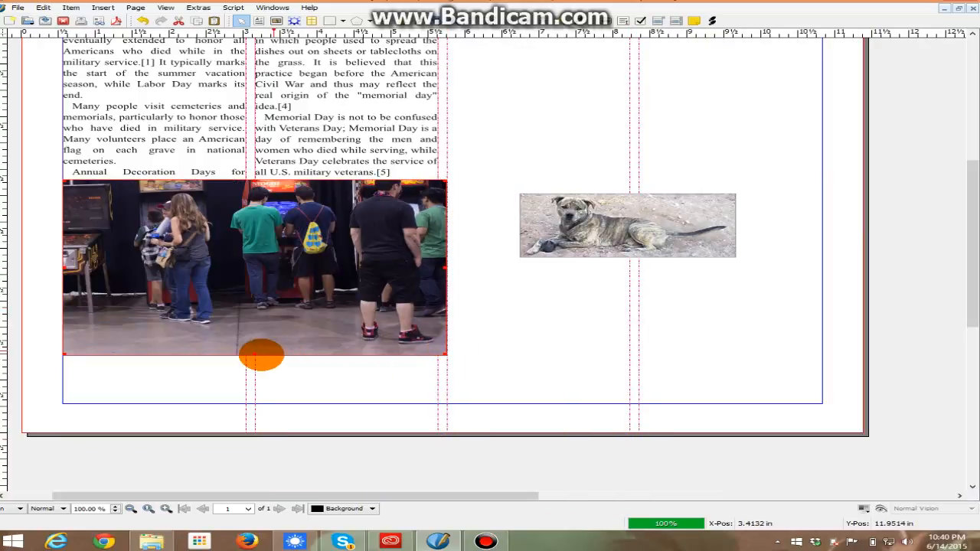
drag(261, 355, 293, 388)
drag(449, 357, 437, 399)
click(470, 257)
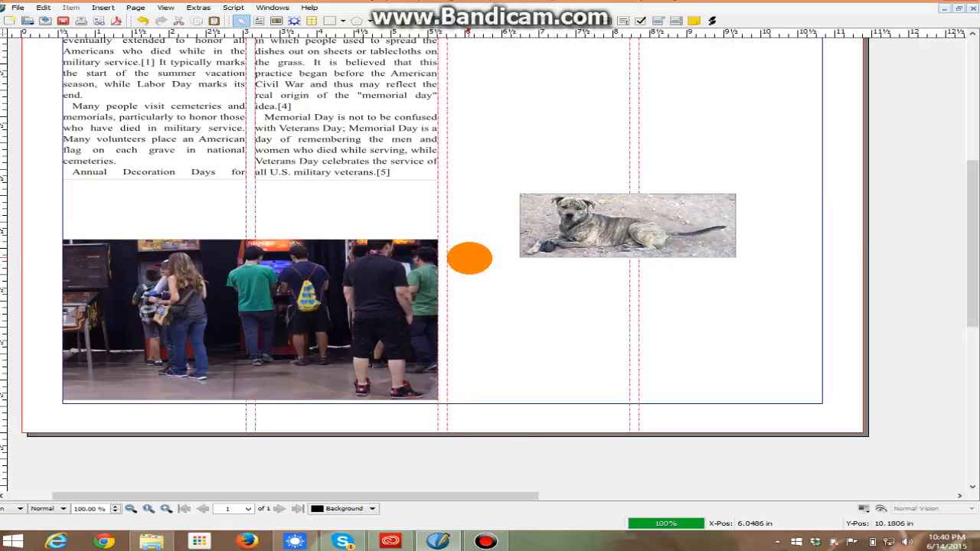
click(406, 278)
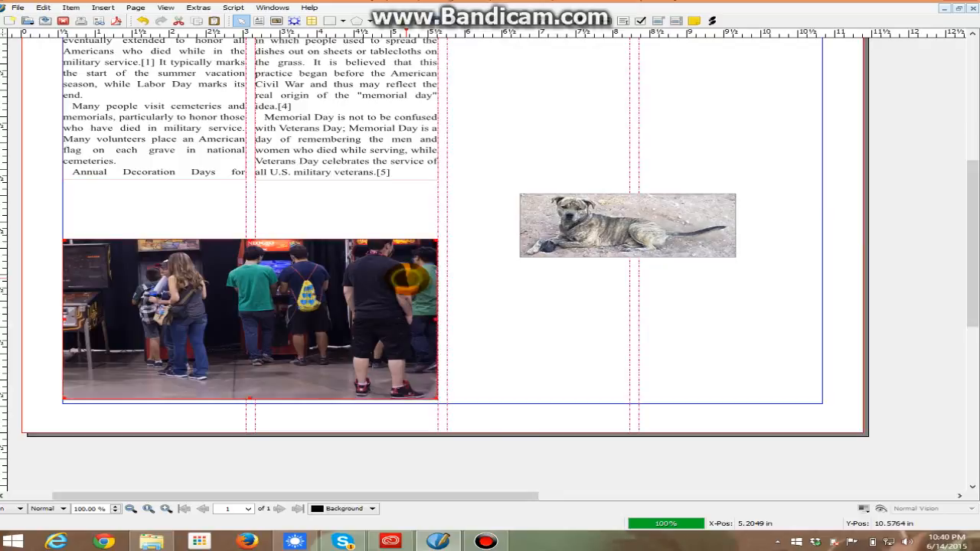
drag(406, 278, 362, 276)
click(370, 217)
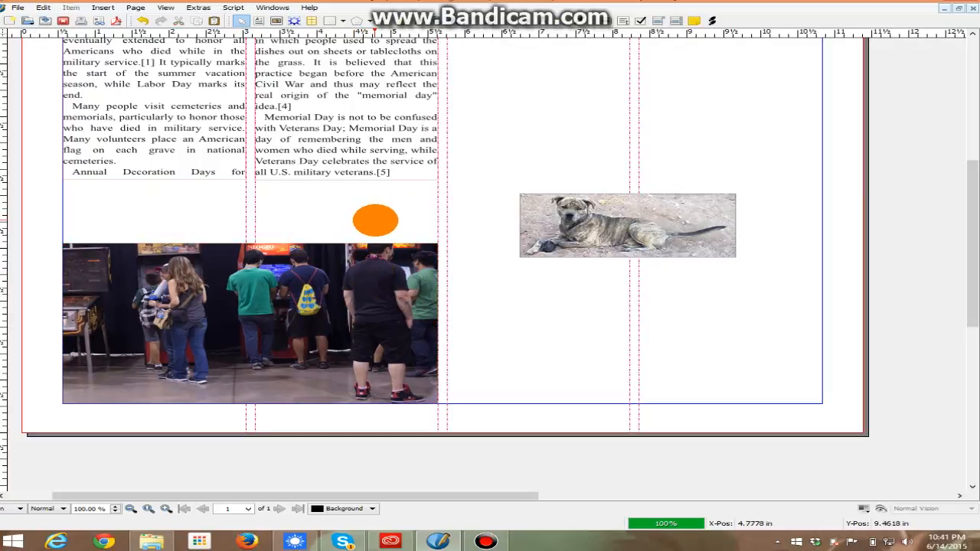
Examine the page layout from the headline and pull quote down to the gap between the article columns and the arcade photo
scroll(375, 221, up, 10)
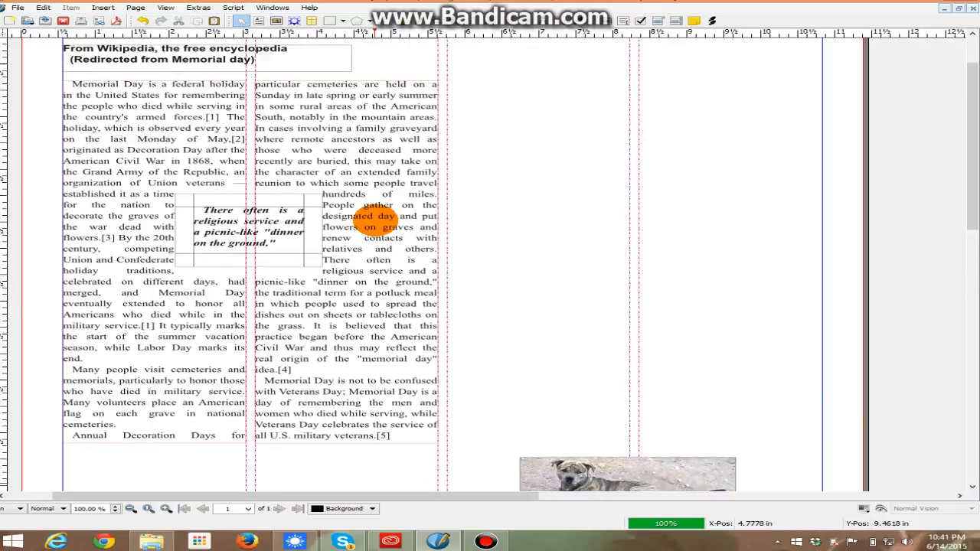
scroll(375, 221, down, 7)
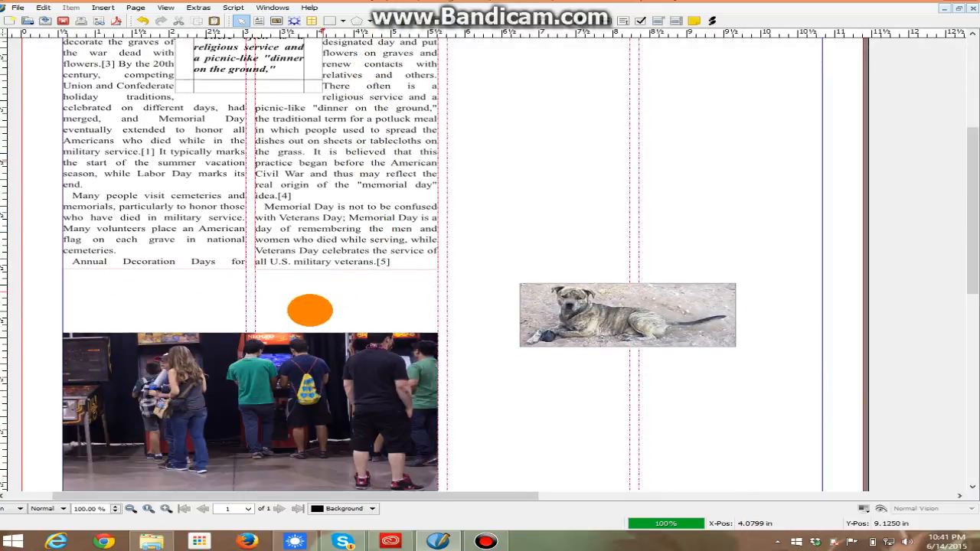
scroll(337, 295, up, 6)
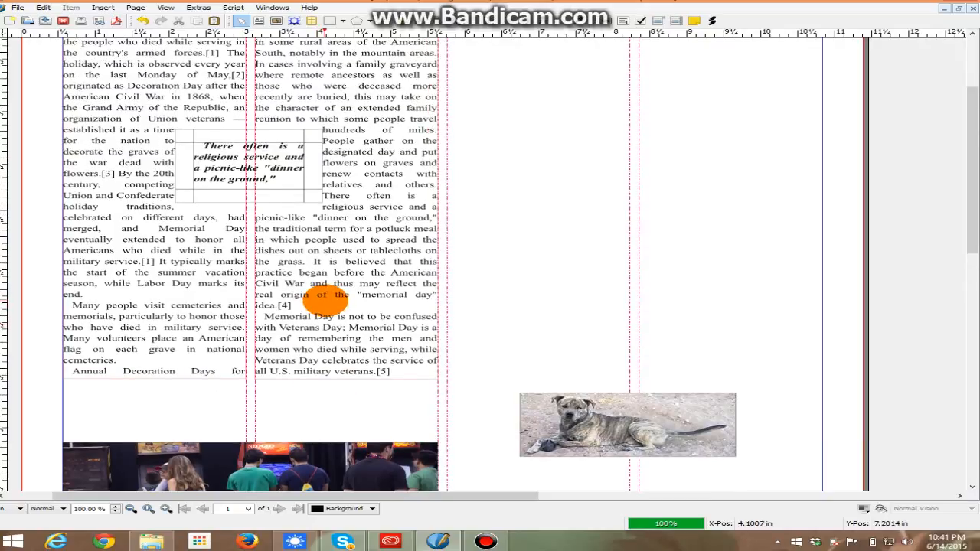
scroll(351, 337, down, 6)
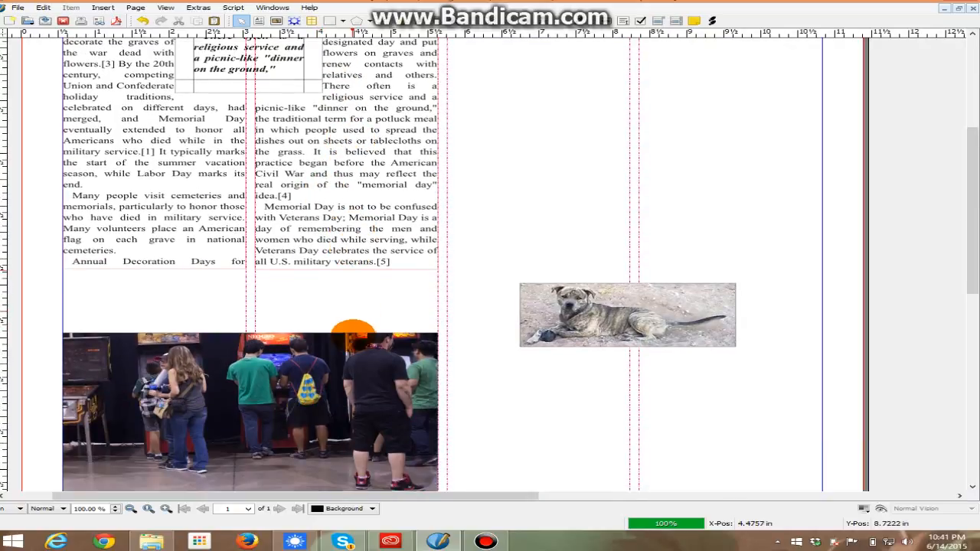
scroll(355, 329, up, 3)
scroll(354, 329, up, 7)
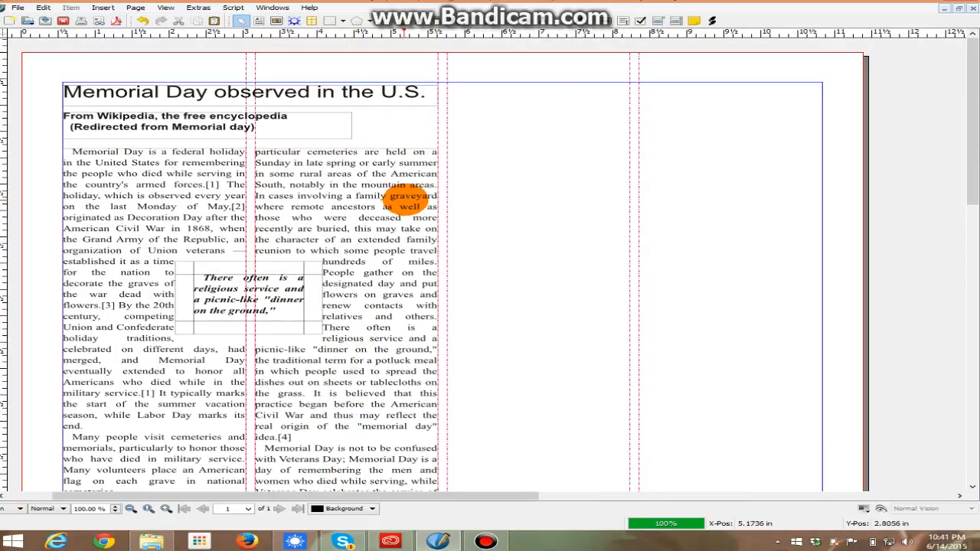
scroll(409, 200, down, 5)
scroll(406, 203, down, 3)
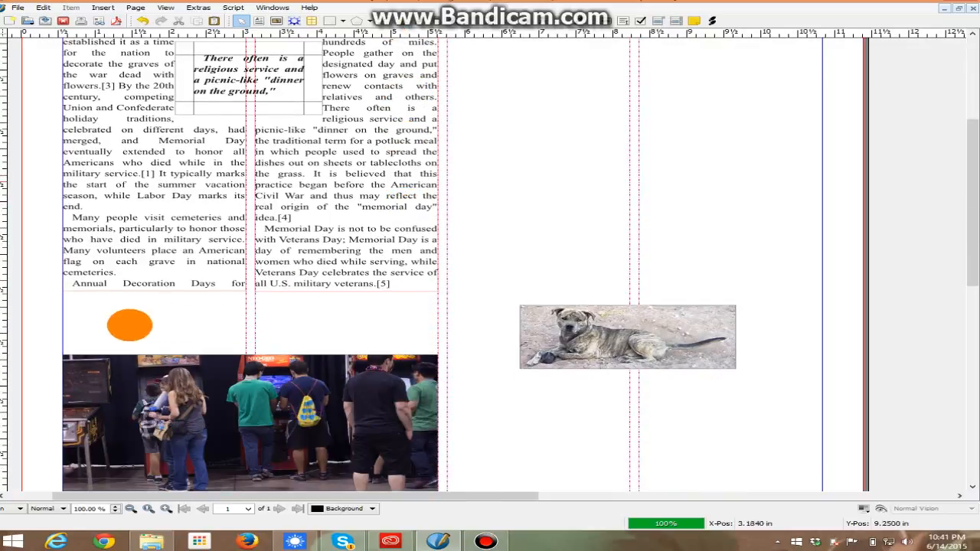
scroll(352, 328, up, 6)
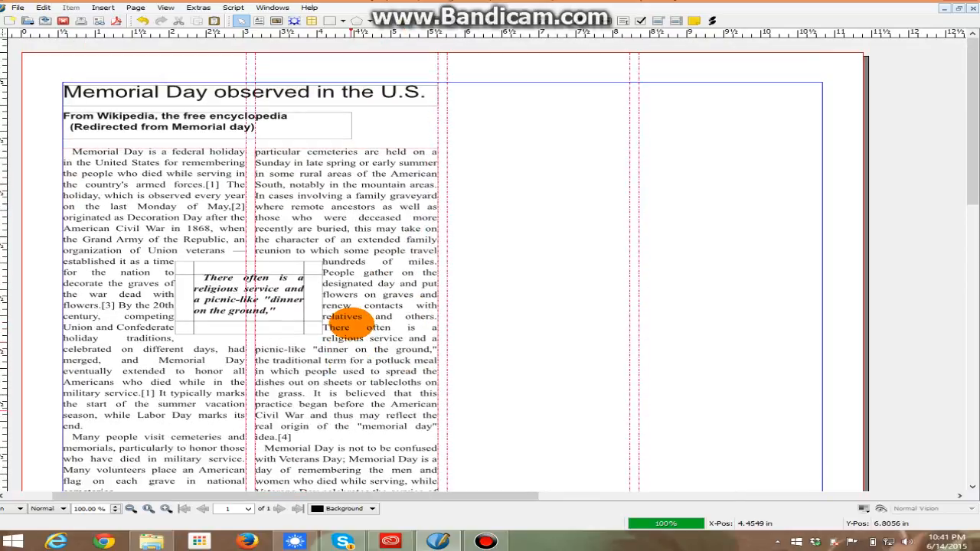
scroll(351, 325, down, 3)
scroll(345, 326, down, 4)
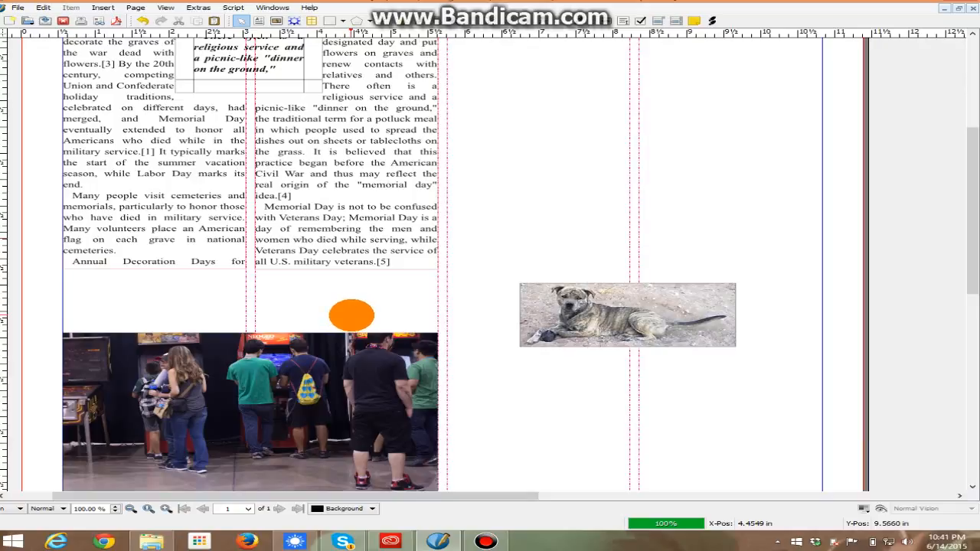
scroll(619, 170, up, 5)
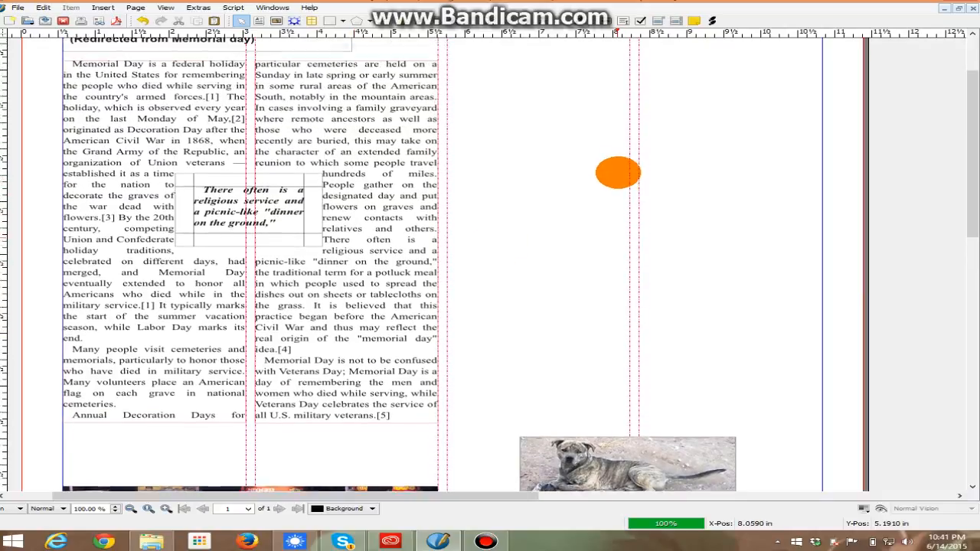